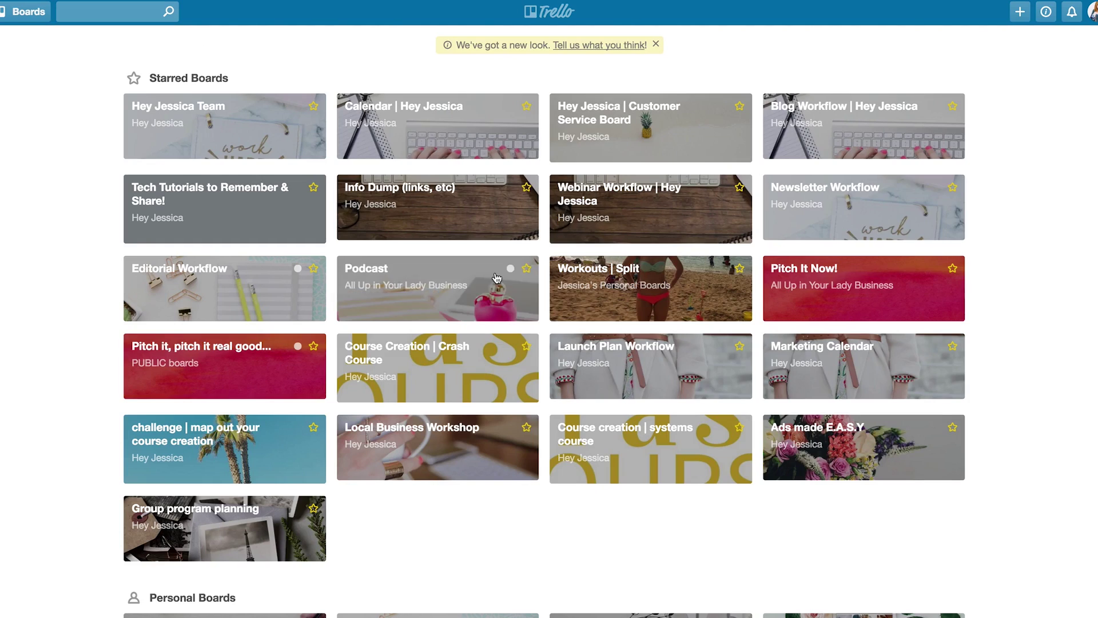
From the + menu, create a personal team named 'Test Team for Blog 2'.
scroll(496, 278, down, 5)
scroll(495, 278, down, 3)
scroll(719, 366, down, 7)
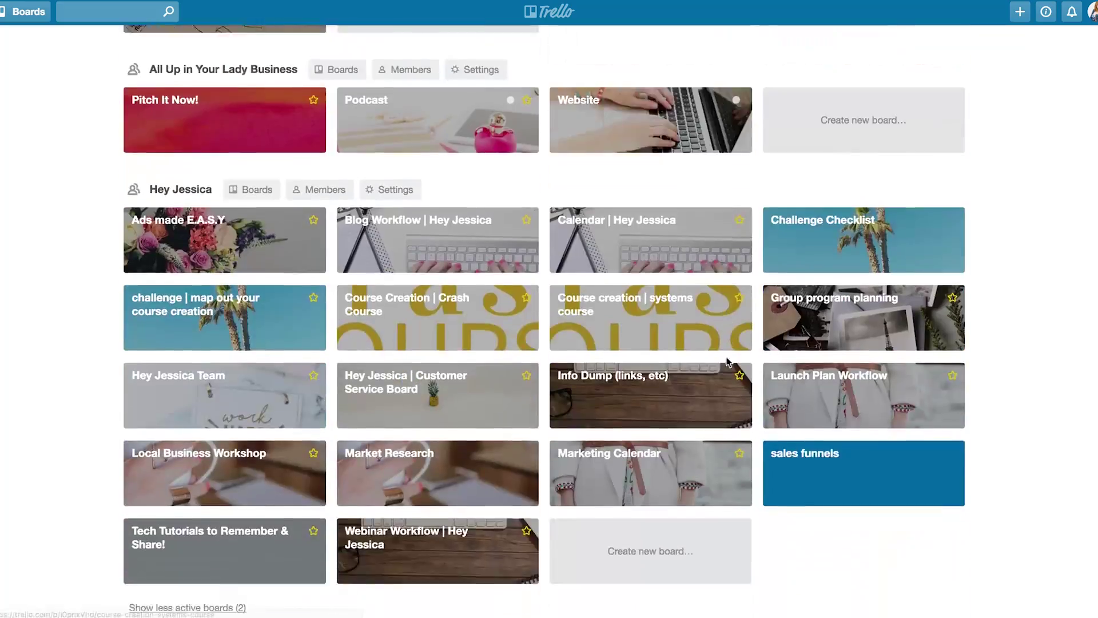
scroll(662, 326, down, 10)
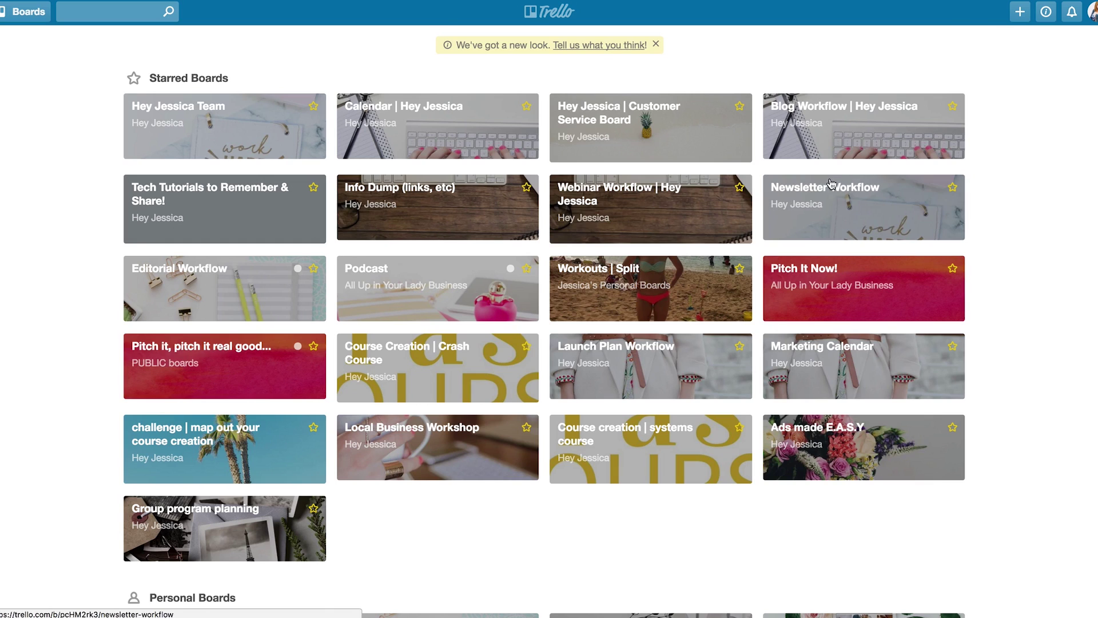
click(1018, 14)
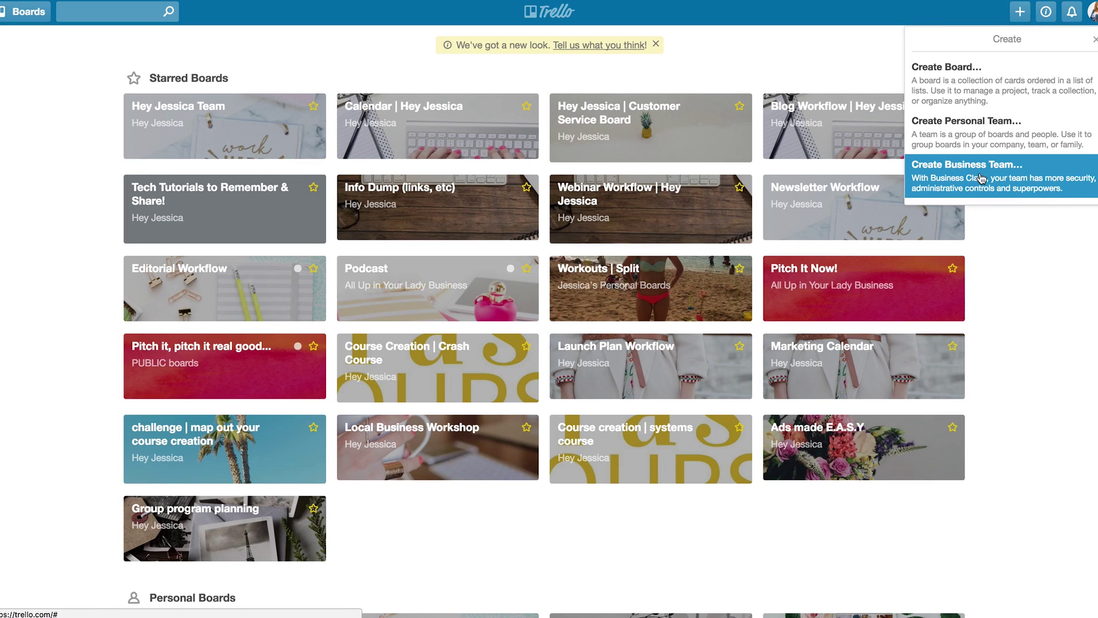
click(993, 143)
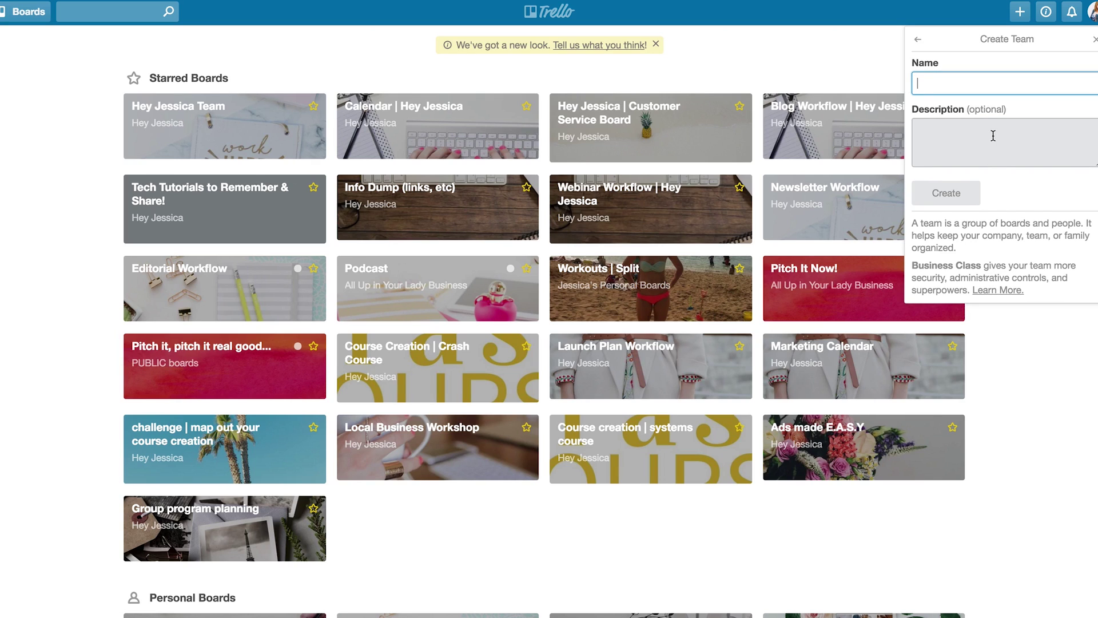
text(Test)
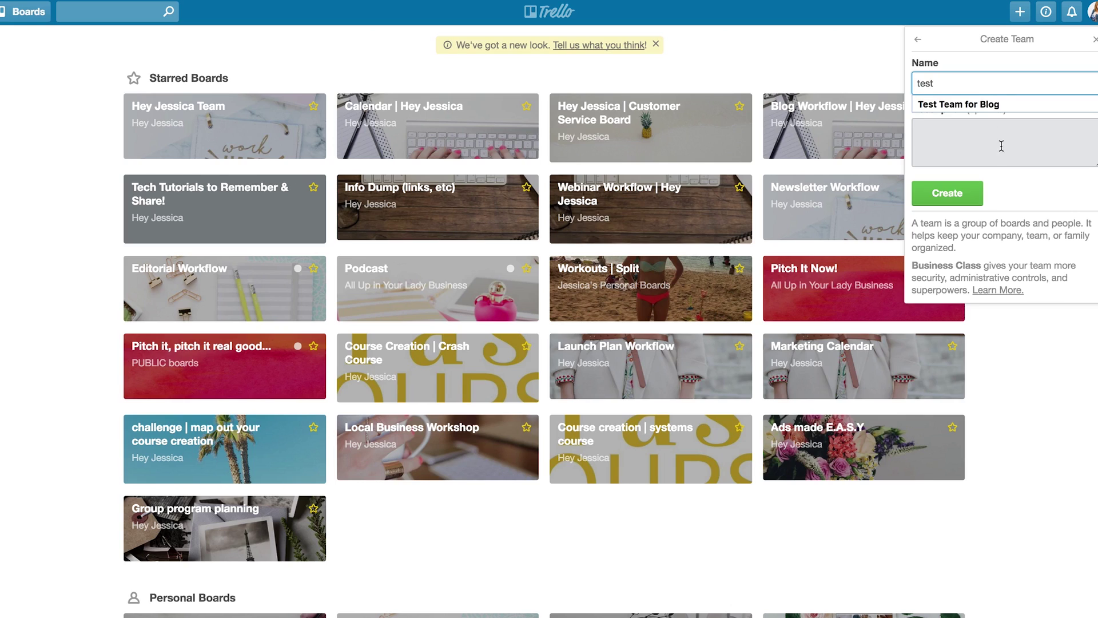
click(989, 111)
text(2)
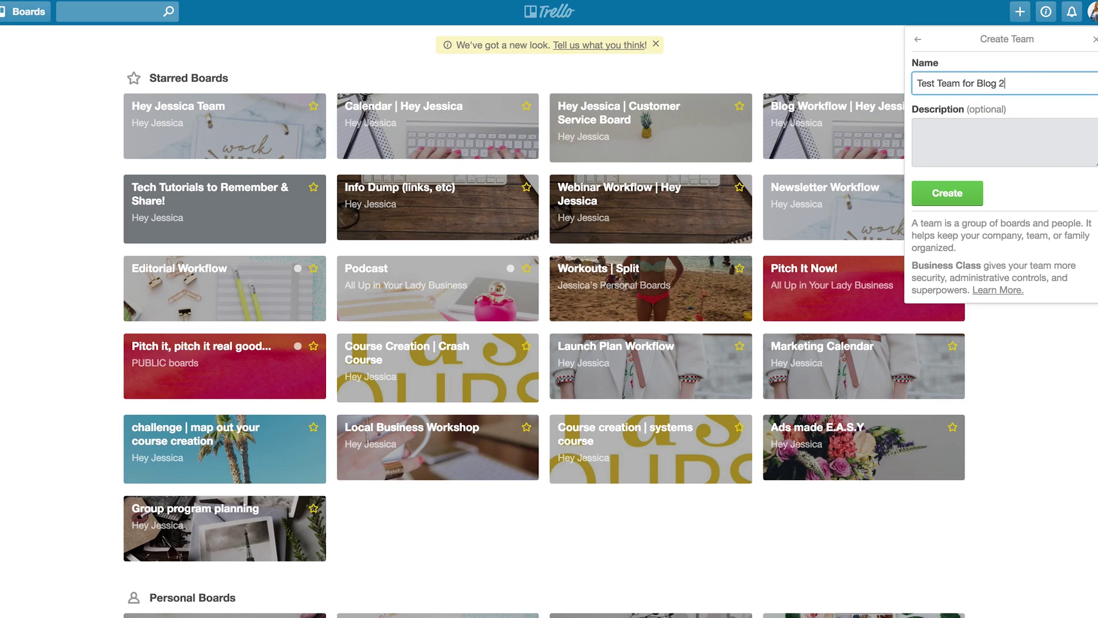
click(953, 198)
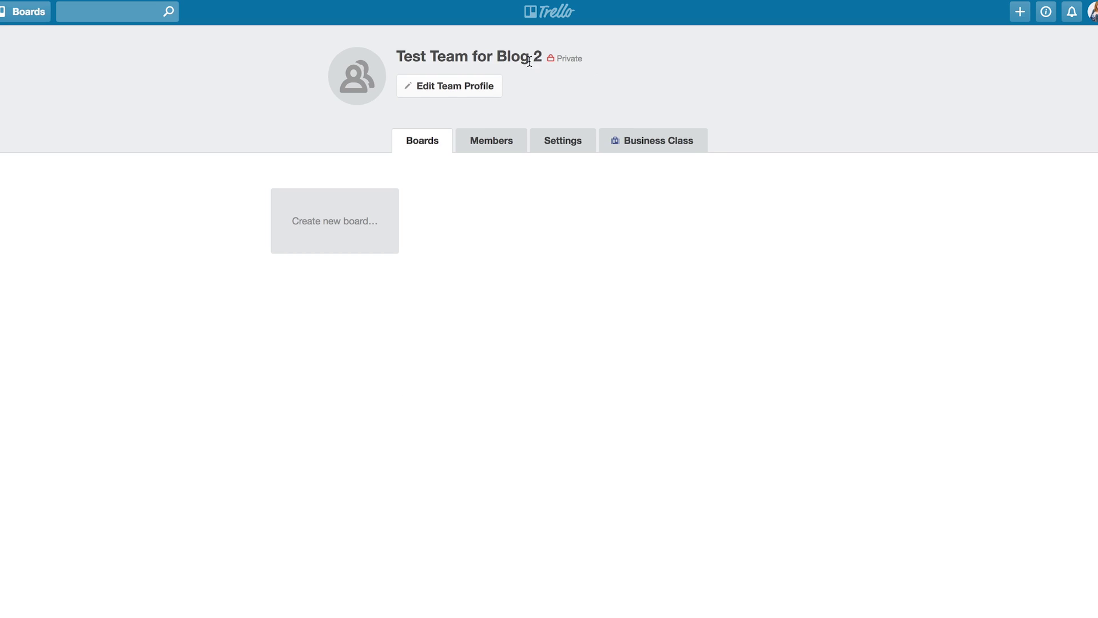
On the empty Test Team for Blog 2 boards page, bring up the Create menu.
click(484, 86)
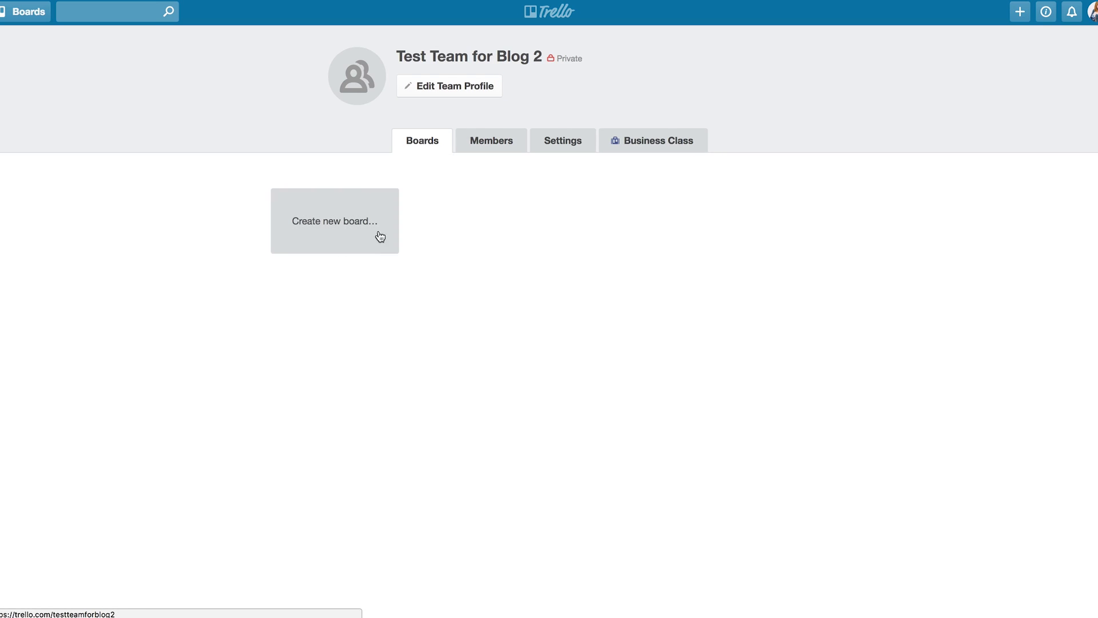
click(1020, 11)
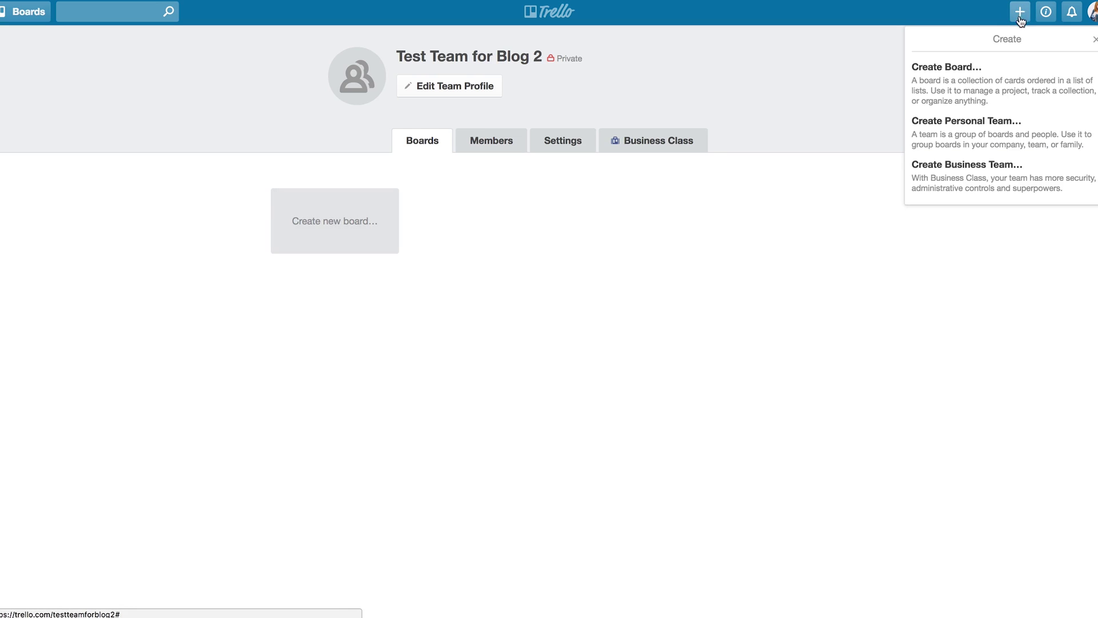
Create a board titled 'test' in Test Team for Blog 2, visible to the team.
click(997, 87)
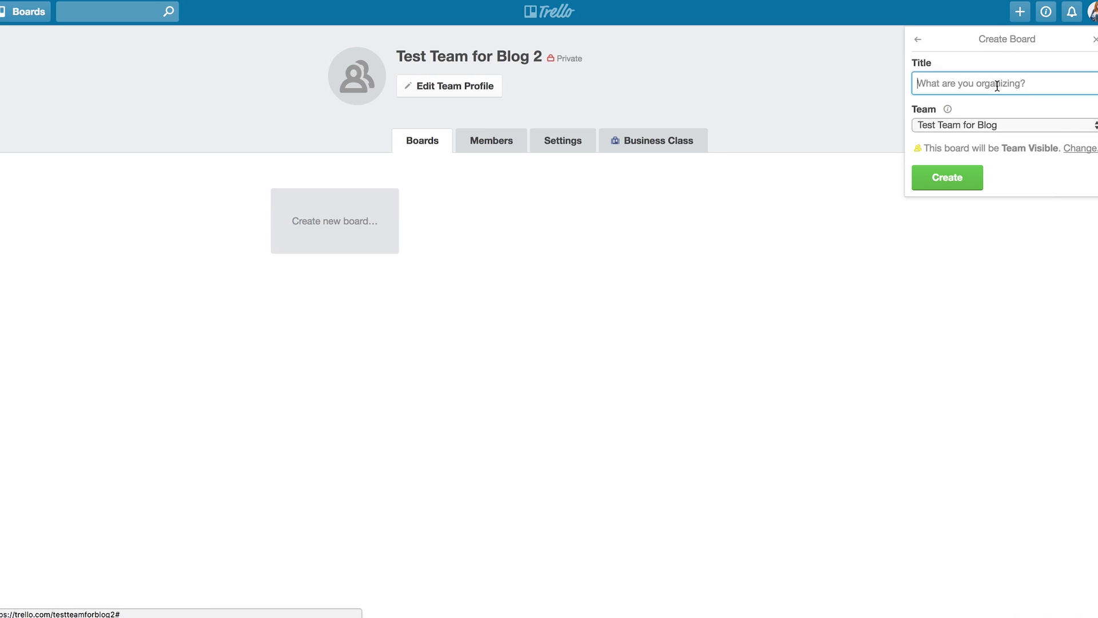
text(test)
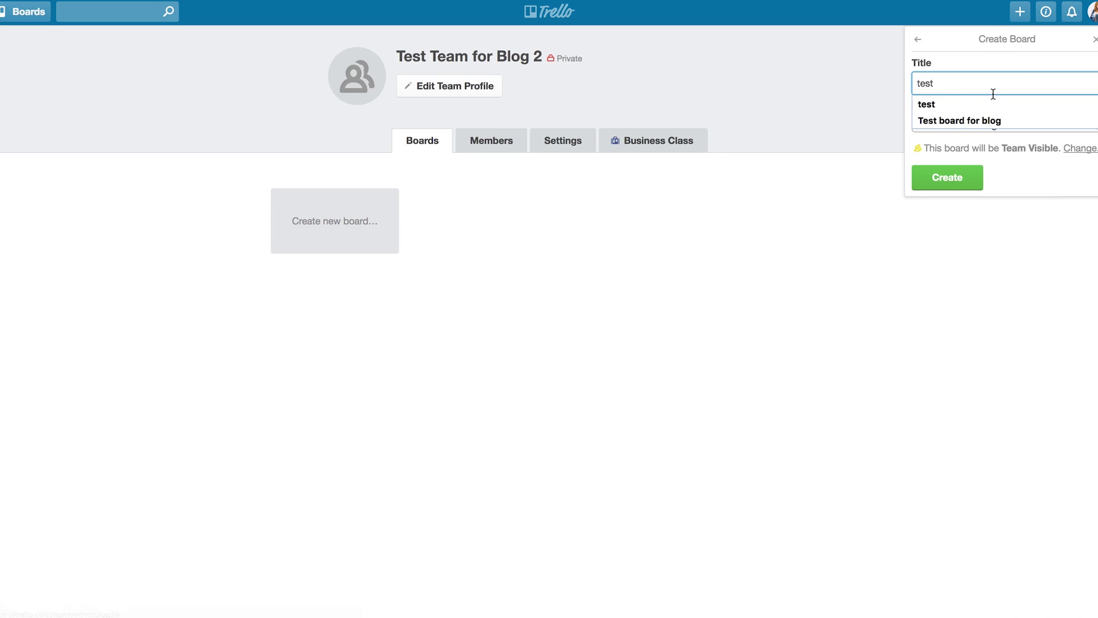
click(952, 103)
click(992, 129)
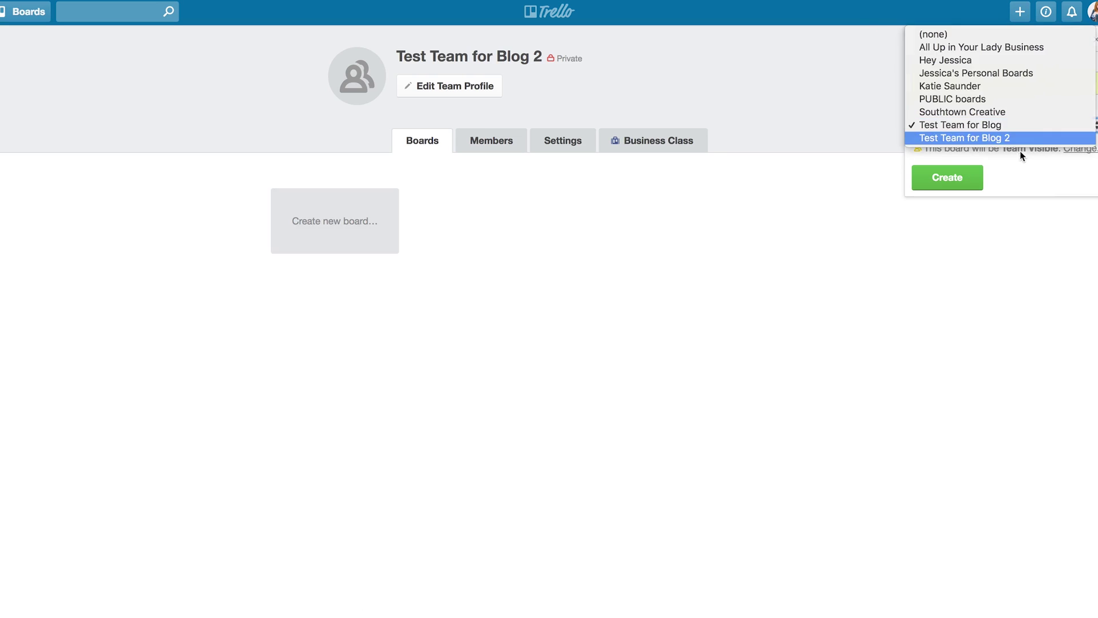
click(1021, 146)
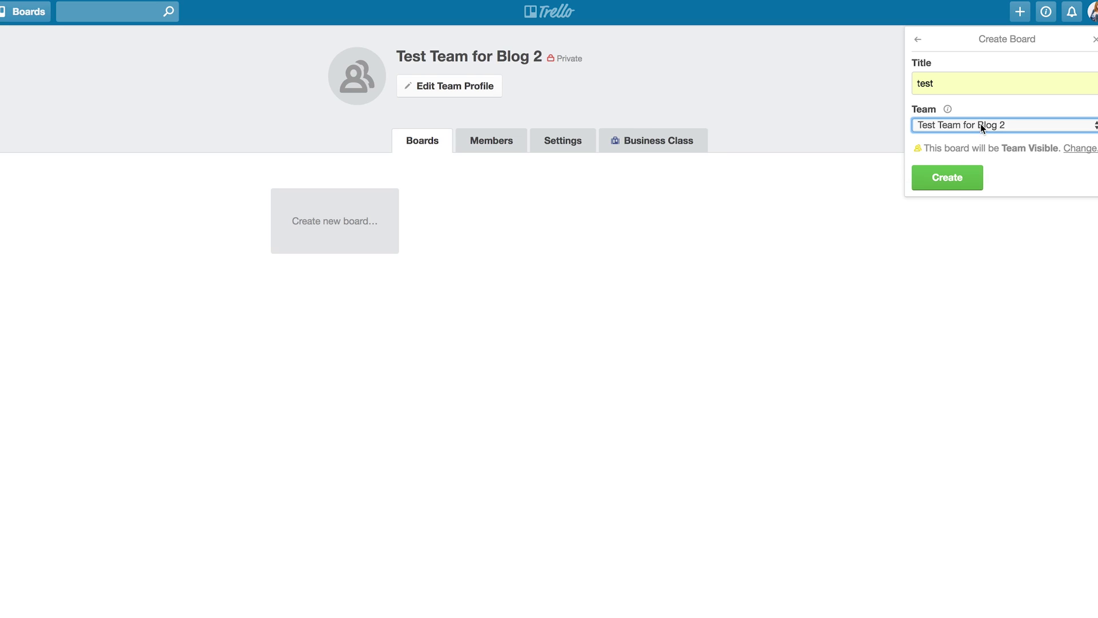
click(1071, 150)
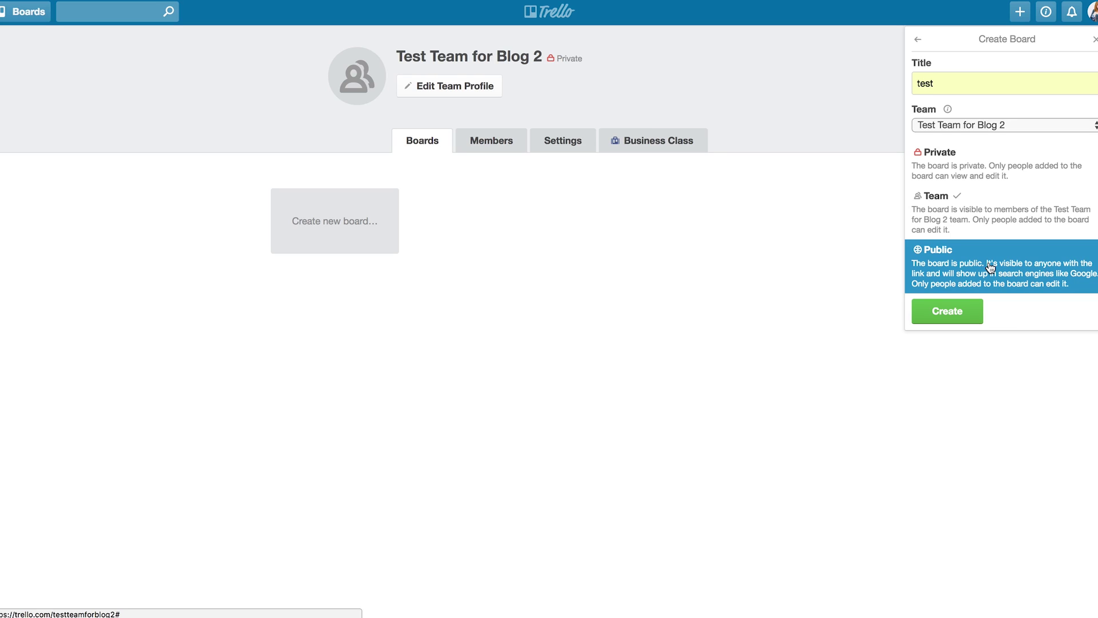
click(947, 312)
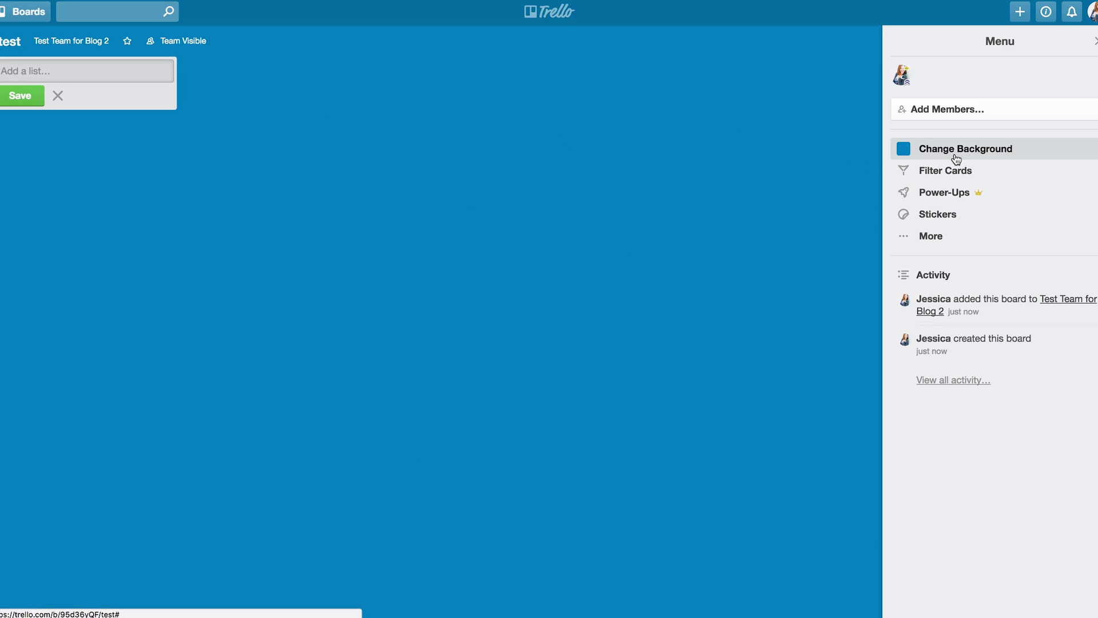
Look through the board menu's More options, then start adding a list to the test board.
click(931, 236)
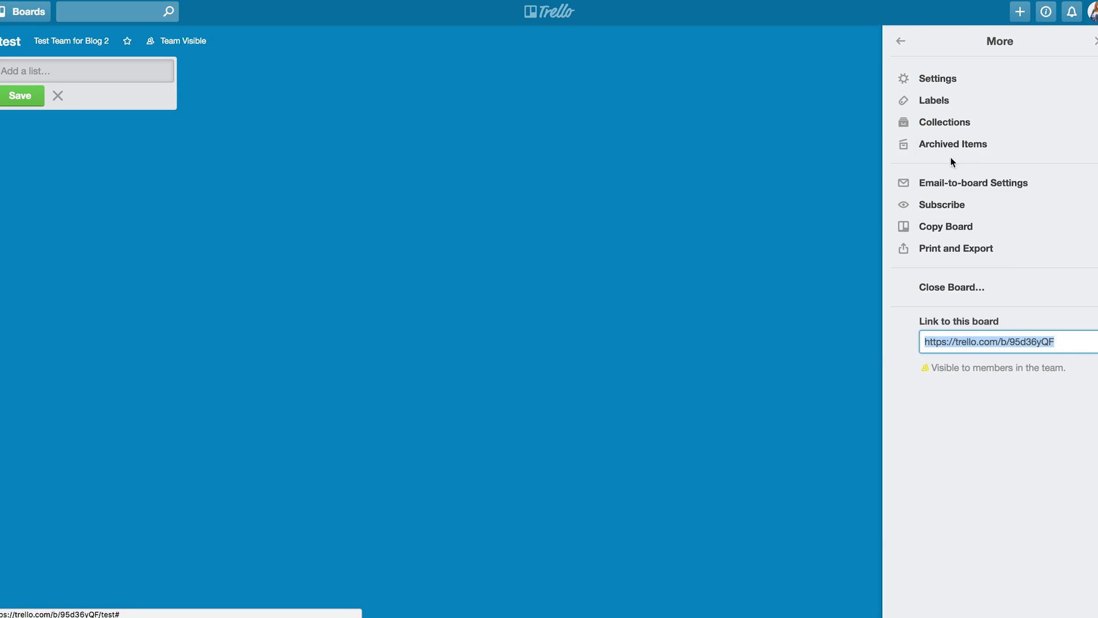
click(902, 43)
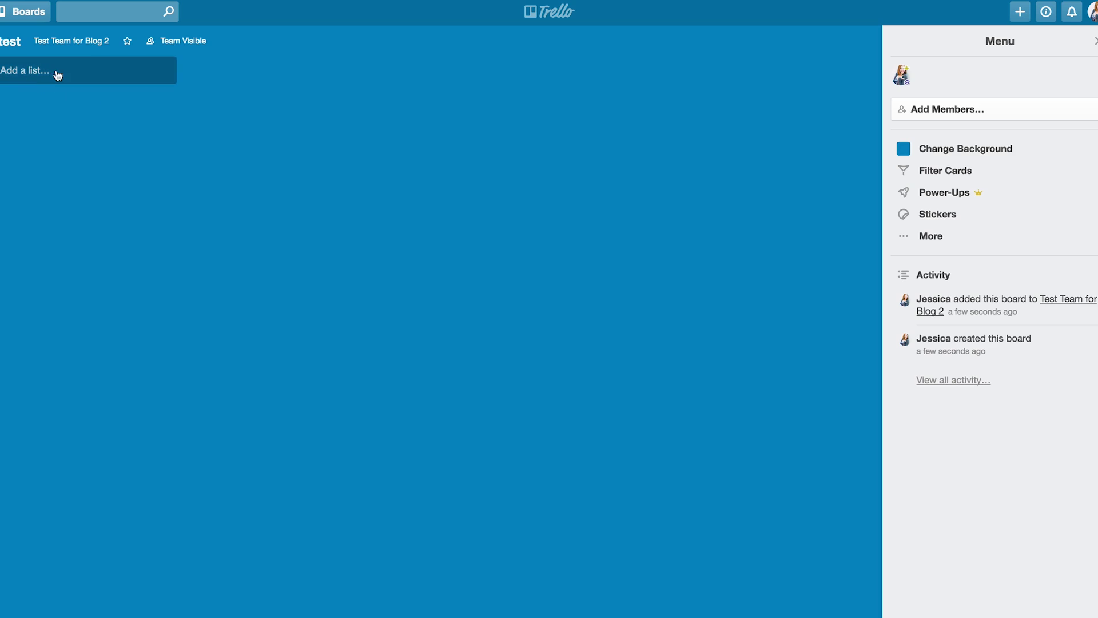
click(91, 68)
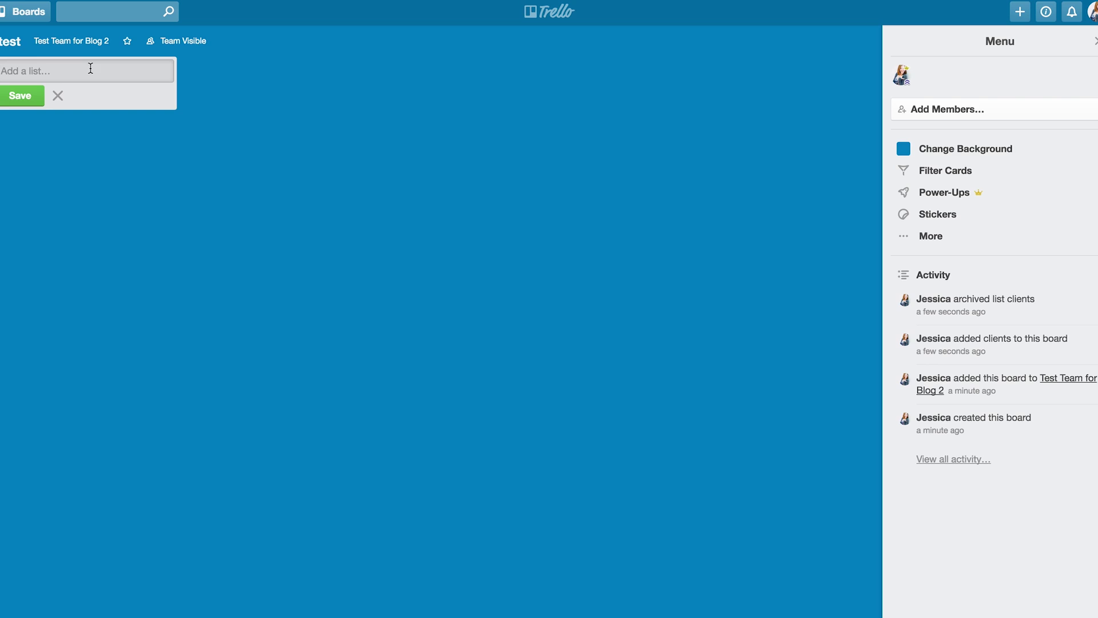
Add the lists 'social media', 'blog' and 'webinars' to the test board.
text(social media)
key(Return)
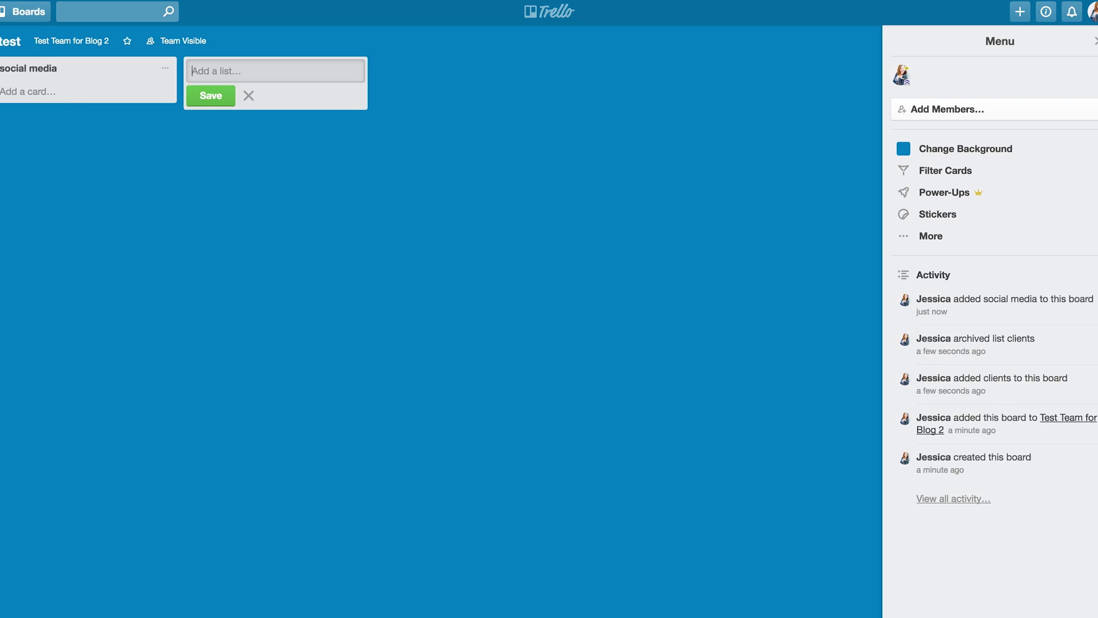
text(blog)
key(Return)
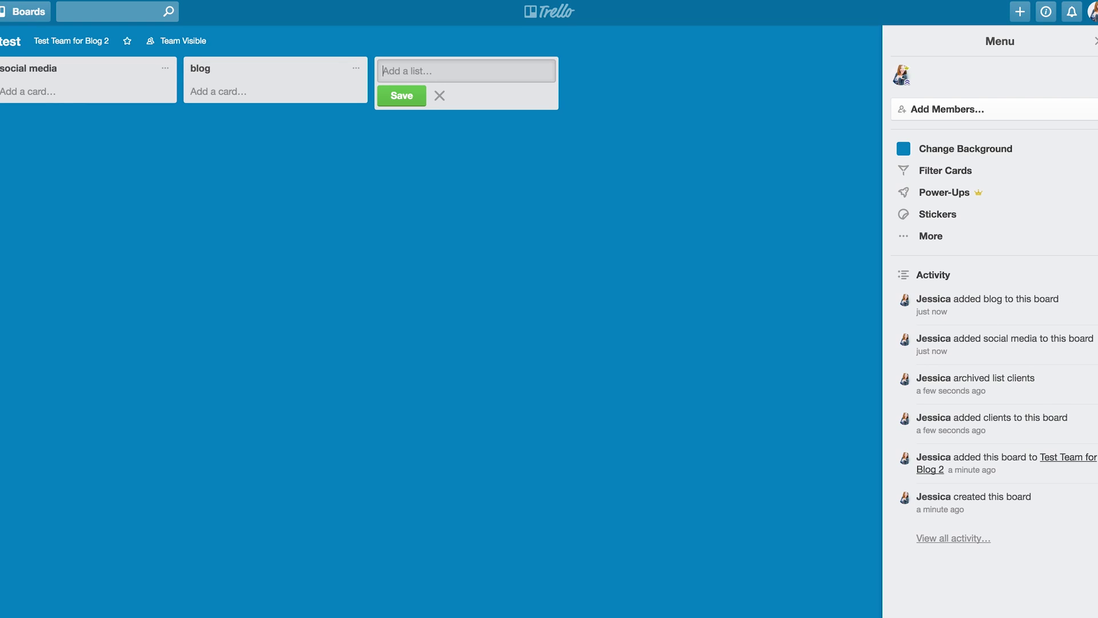
text(webina)
key(BackSpace)
key(BackSpace)
key(BackSpace)
key(BackSpace)
text(binars)
key(Return)
Add the 'clients' and 'joint ventures' lists, then reposition the social media list.
text(clients)
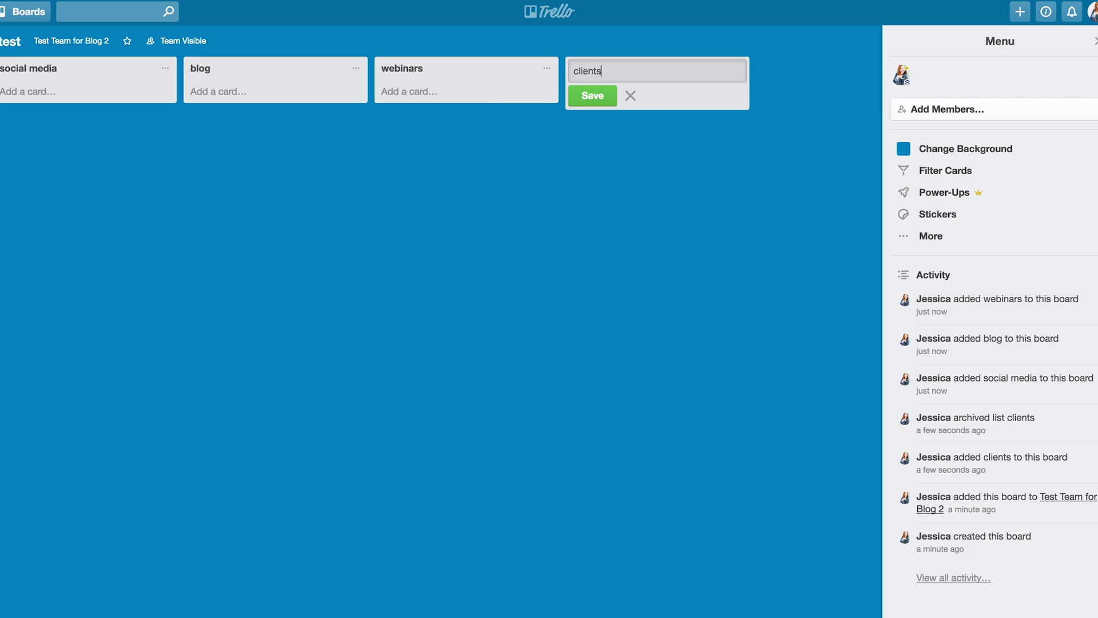
key(Return)
text(joint)
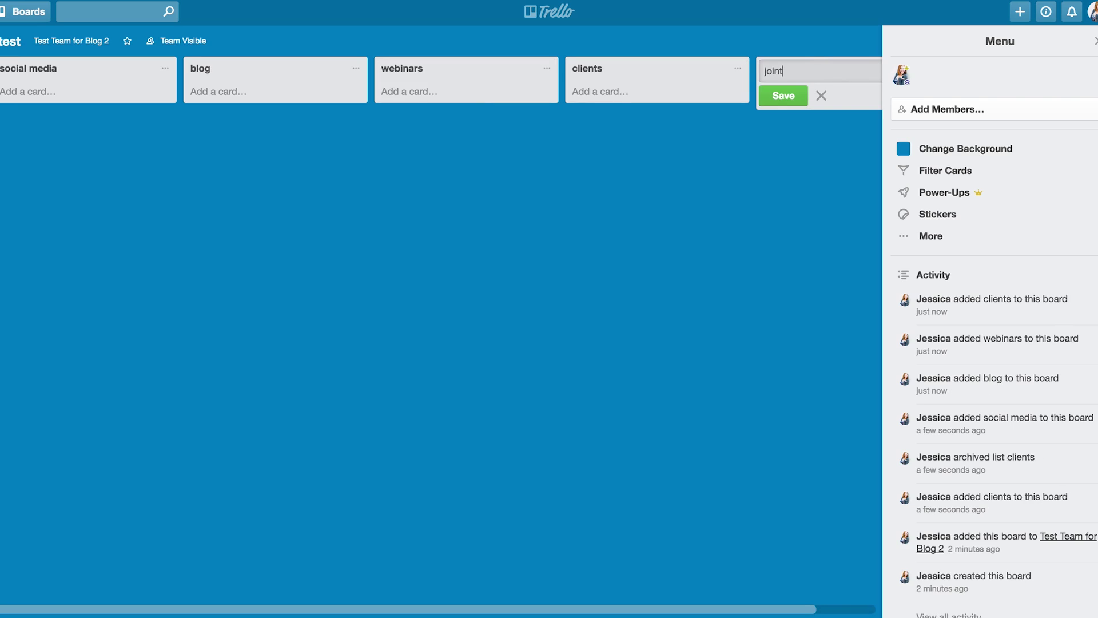
text( ventuers)
key(Return)
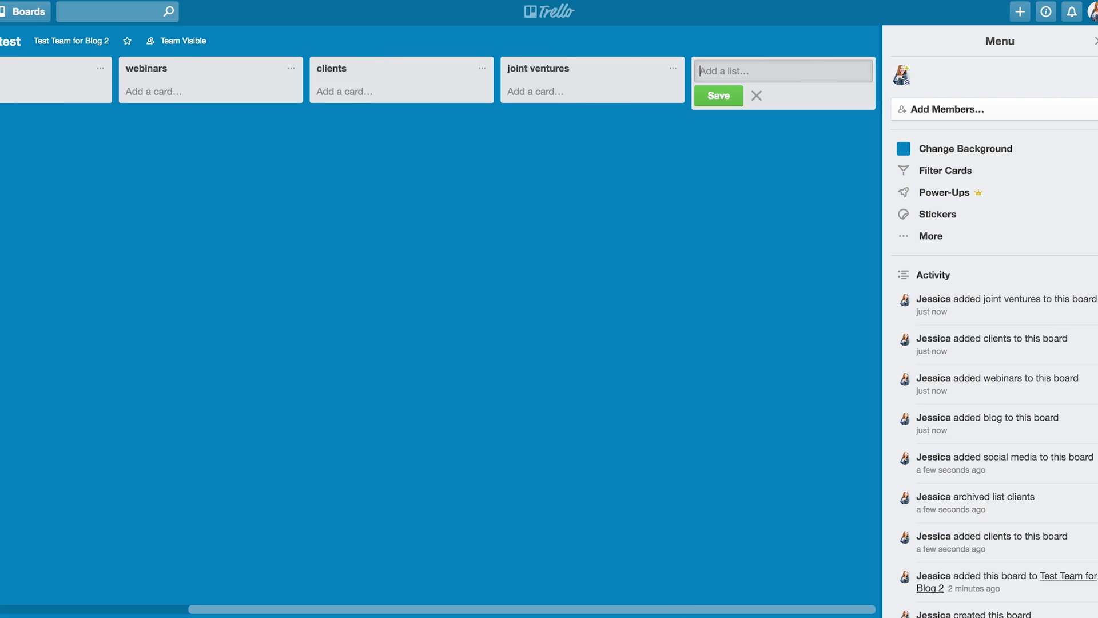
click(81, 184)
scroll(81, 183, left, 5)
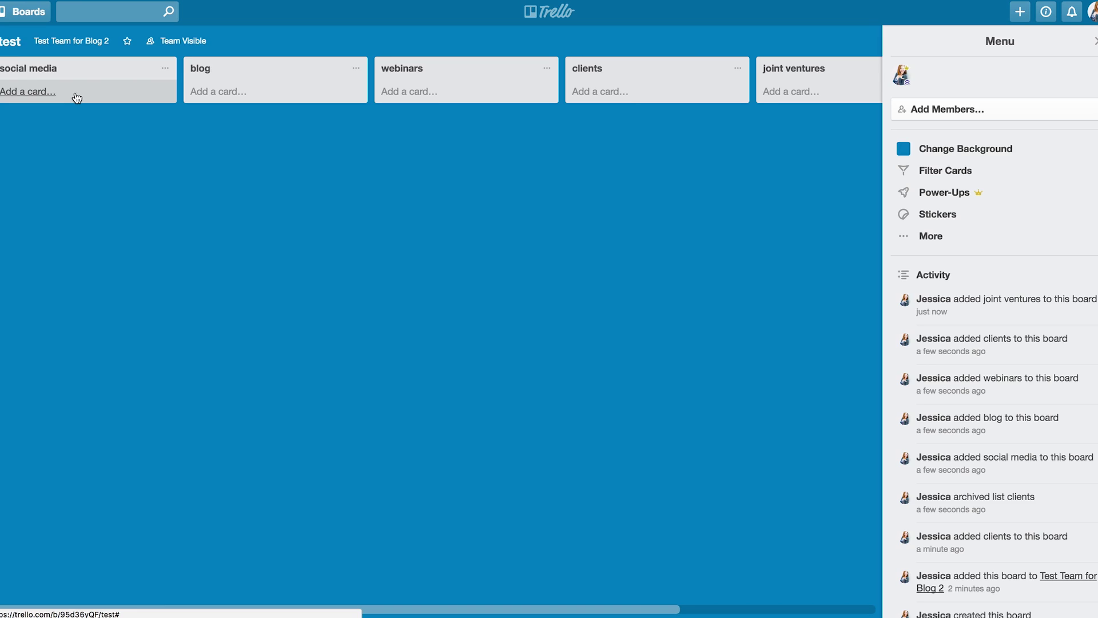
drag(77, 81, 290, 66)
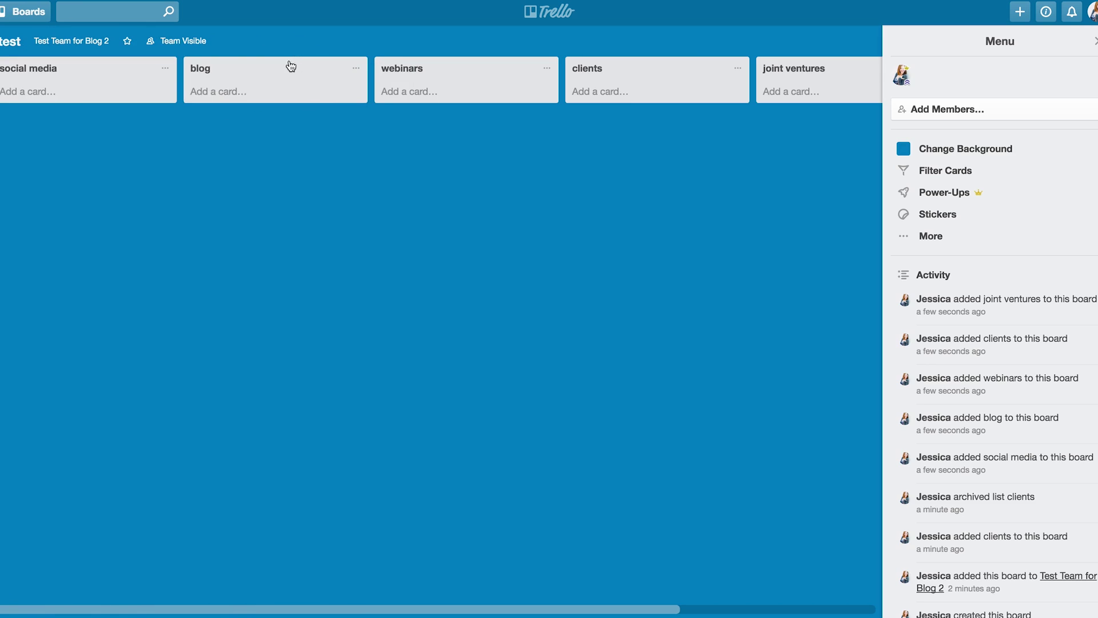
Create four cards in social media: facebook, twitter, pinterest and instagram.
click(40, 93)
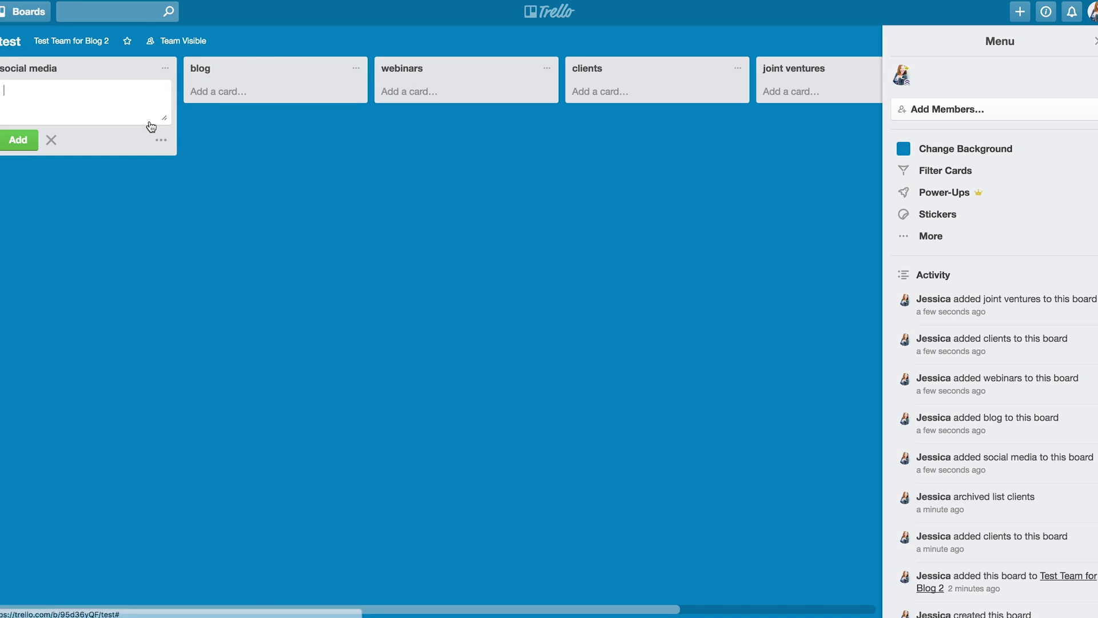
text(facebook)
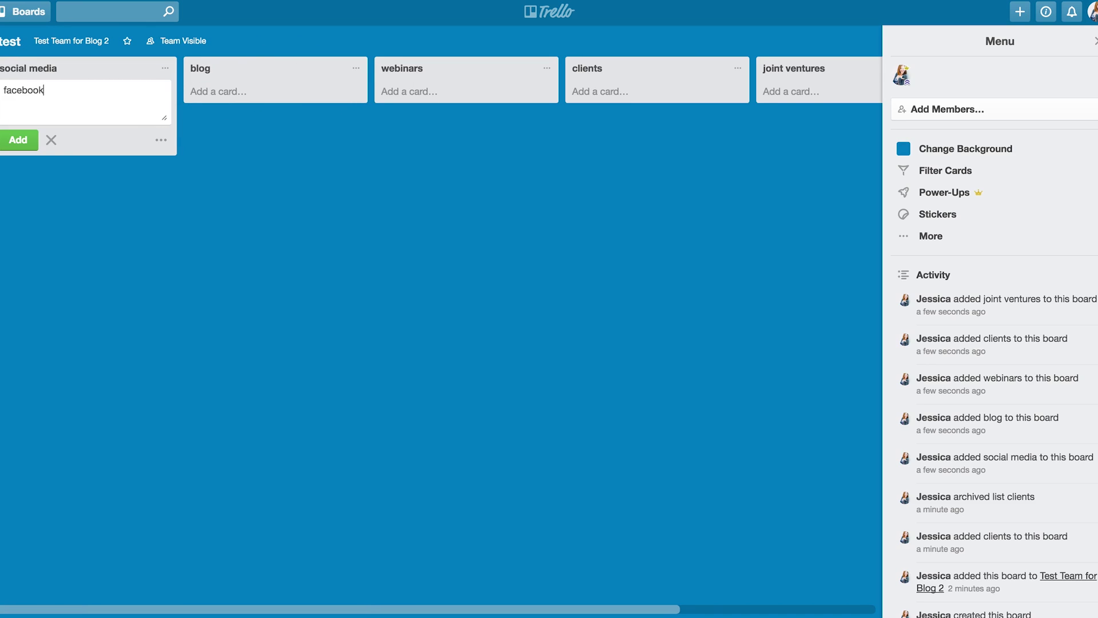
key(Return)
text(twitter)
key(Return)
text(pintere)
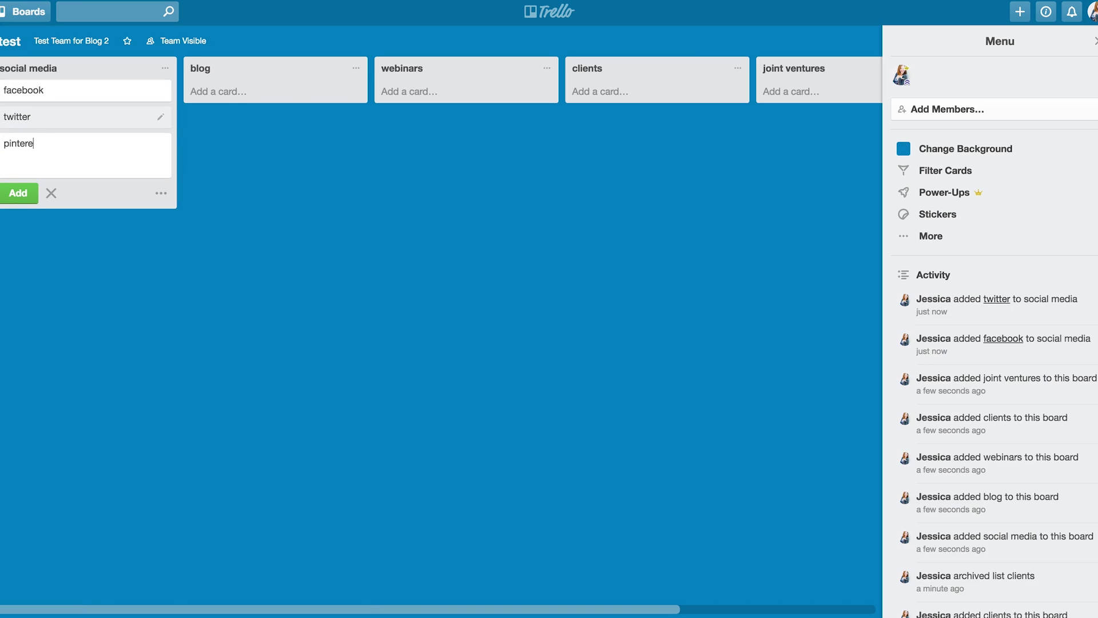
text(st)
key(Return)
text(instagram)
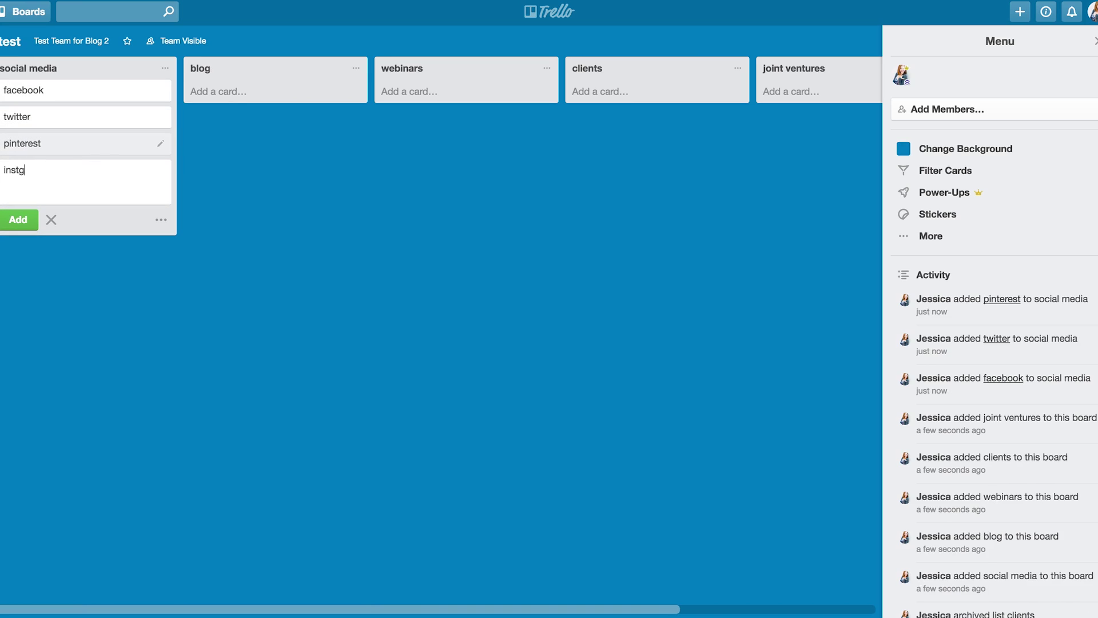
key(Return)
click(51, 246)
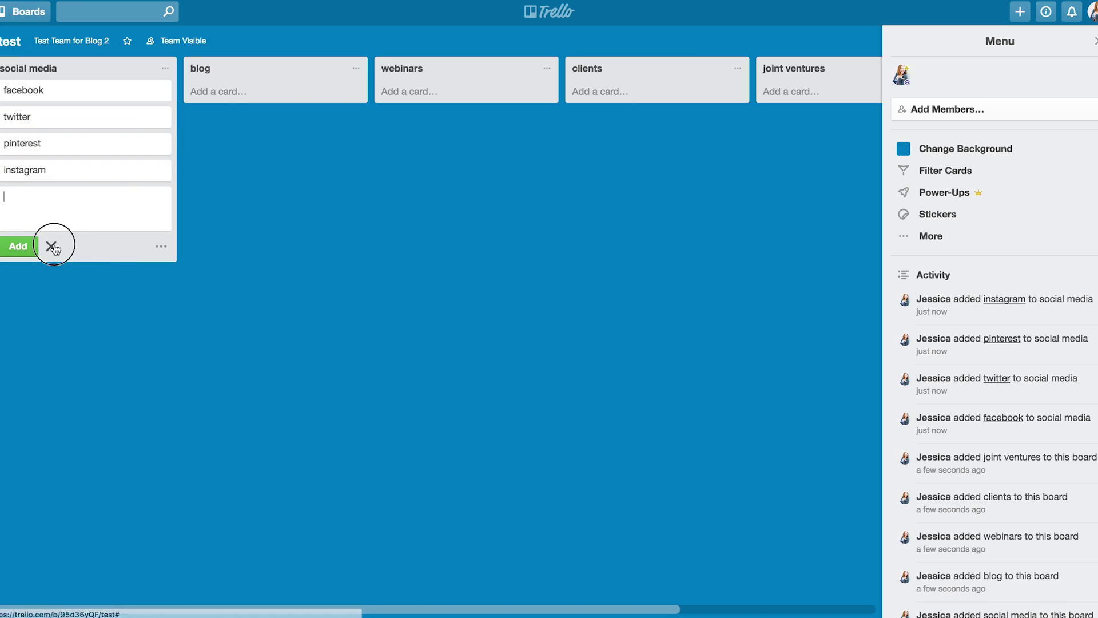
Post a comment with the Facebook page URL on the facebook card, then close it.
click(56, 96)
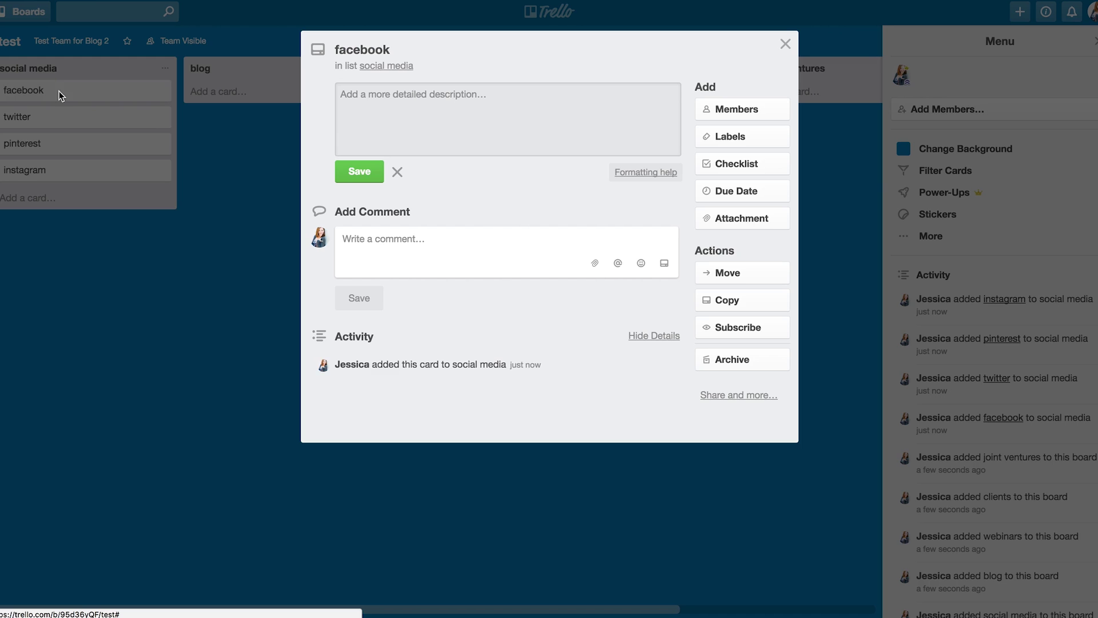
click(755, 171)
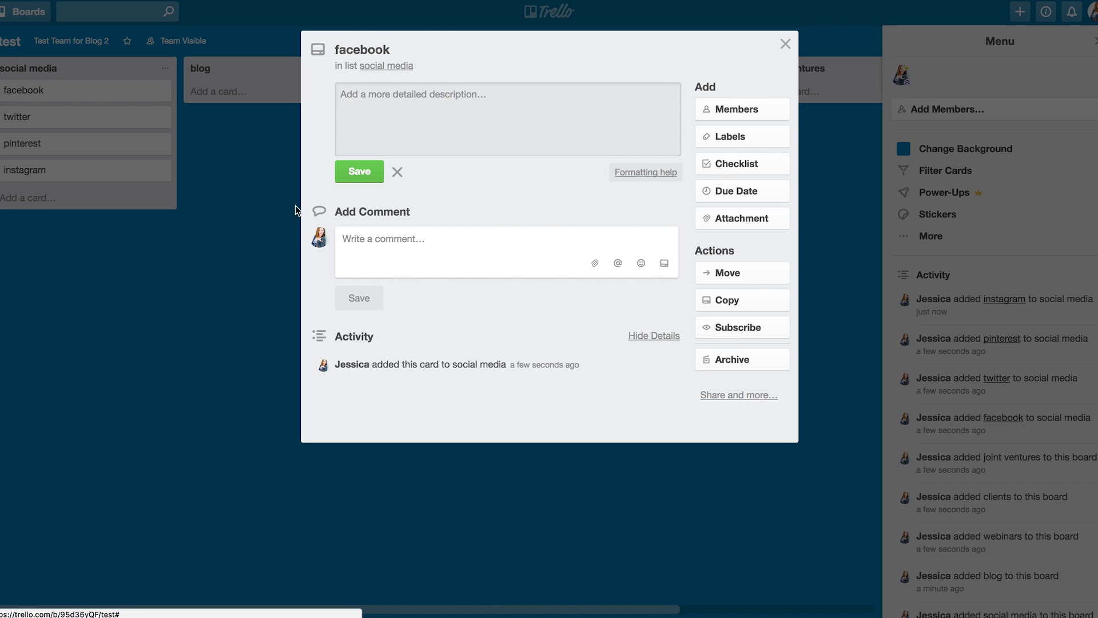
click(417, 238)
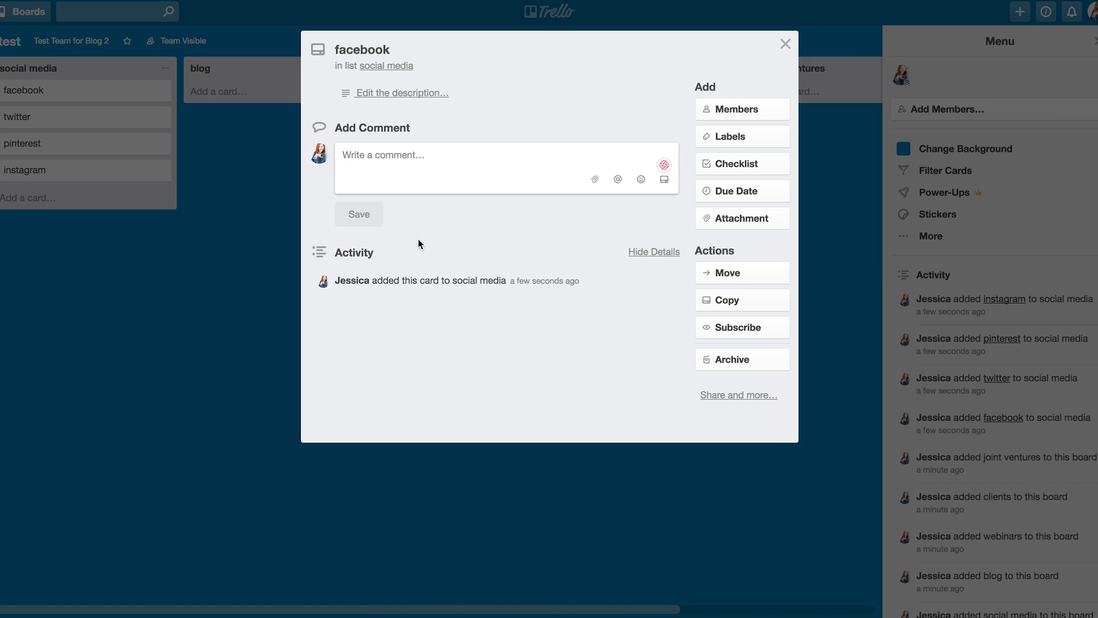
text(www.faceboo)
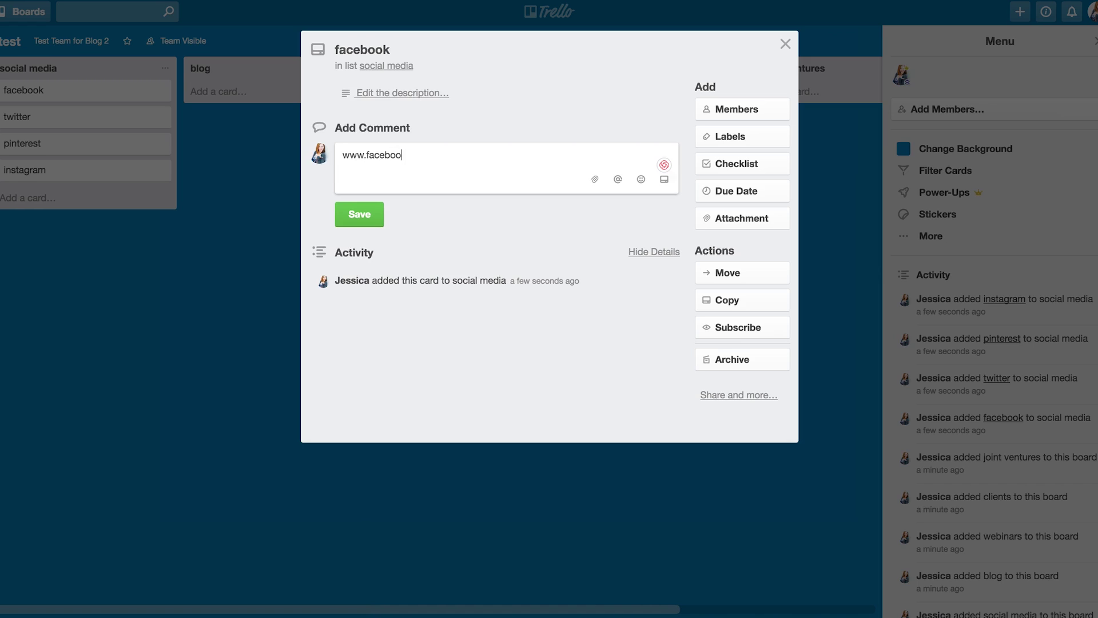
text(k.com/heyjessicallc)
click(377, 217)
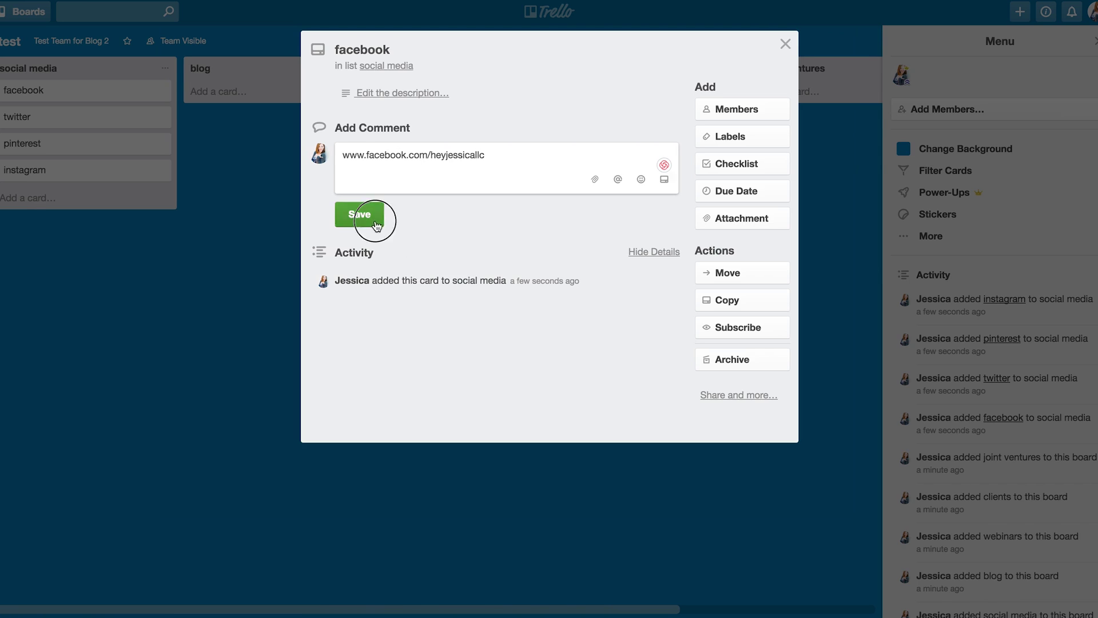
click(786, 46)
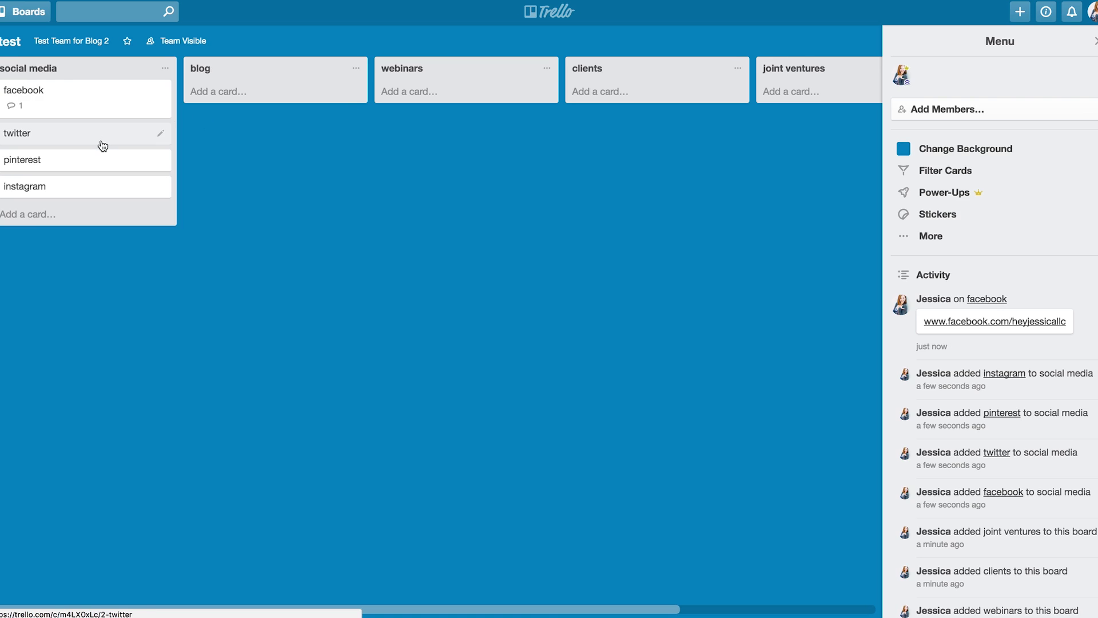
Add 'posting schedule' and 'promotion schedule' cards to the blog list.
click(252, 93)
text(posting )
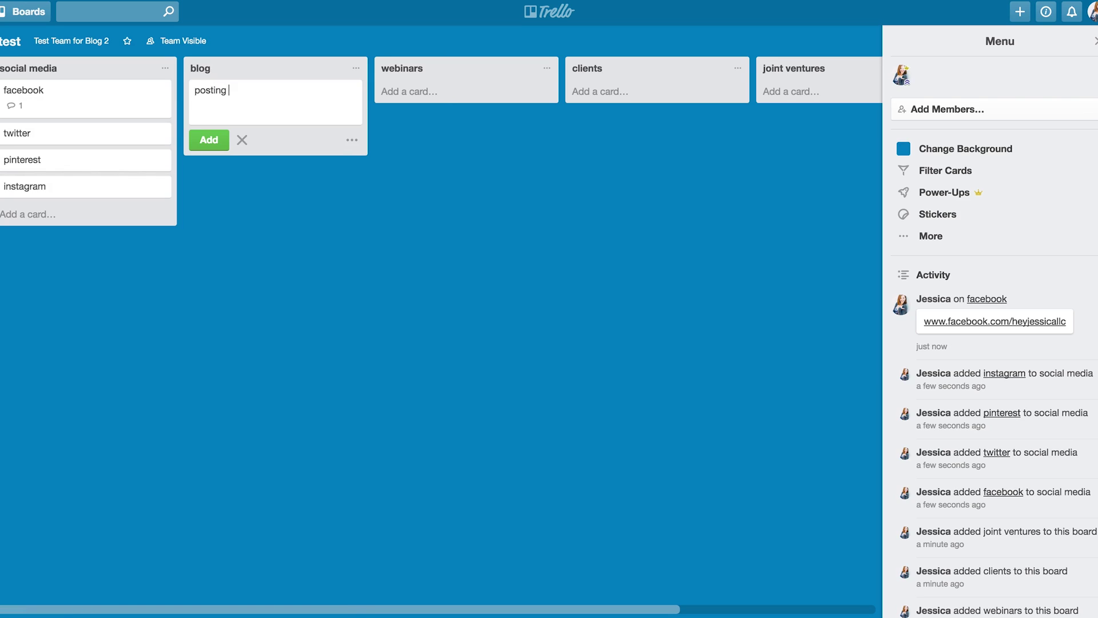
text(schedule)
key(Return)
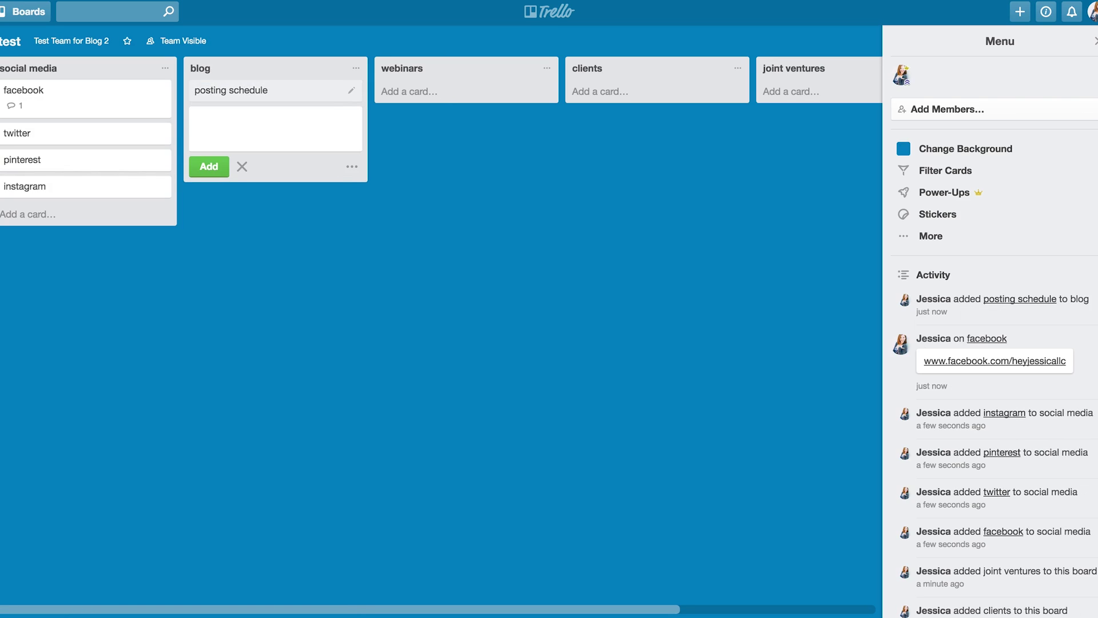
text(promotion schedule)
key(Return)
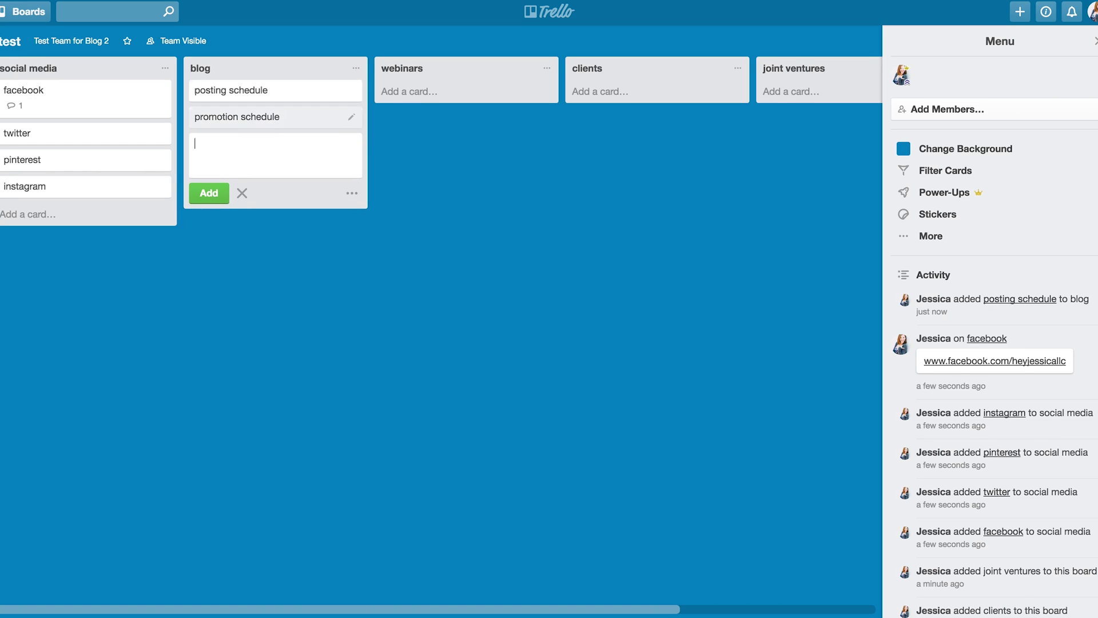
click(243, 194)
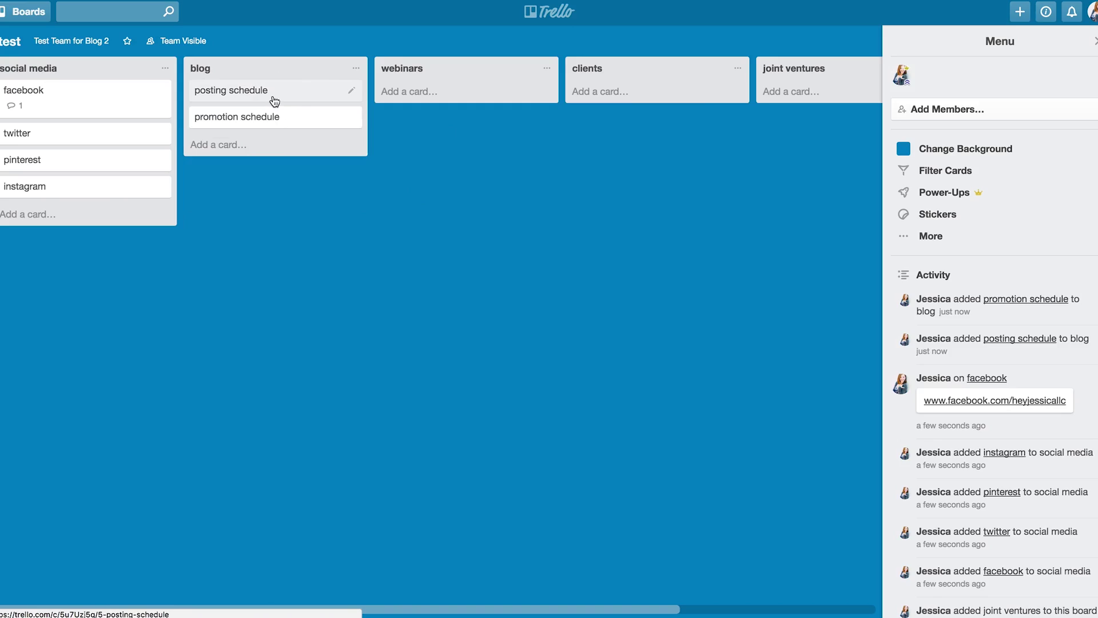
click(273, 96)
Add a 'posting' checklist with items 'August 12' and 'August 29' to posting schedule.
click(747, 166)
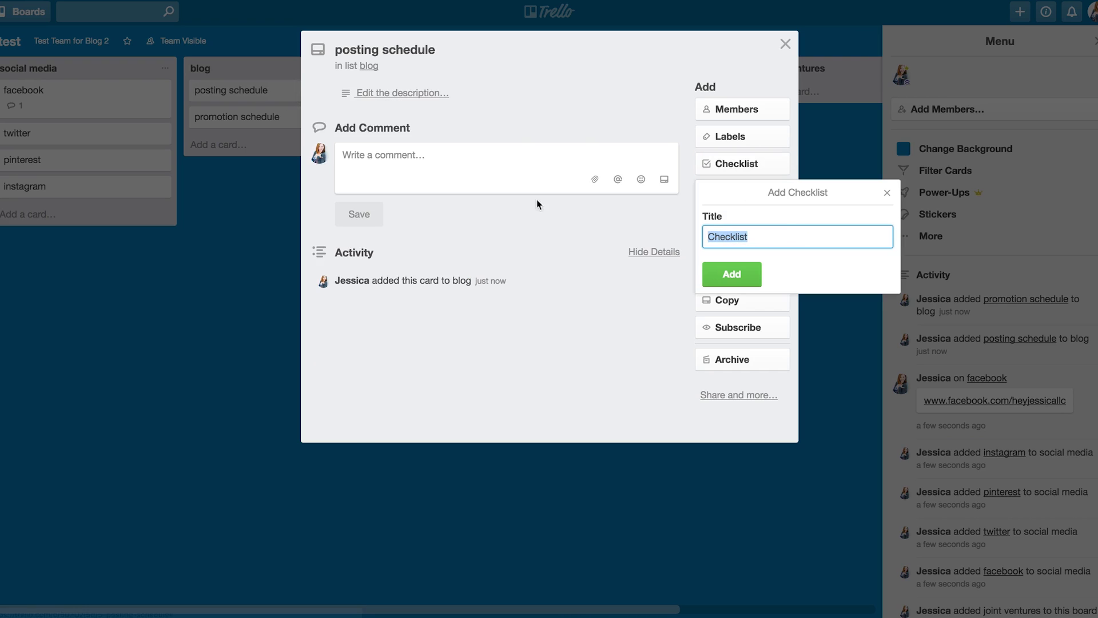
text(posting)
key(Return)
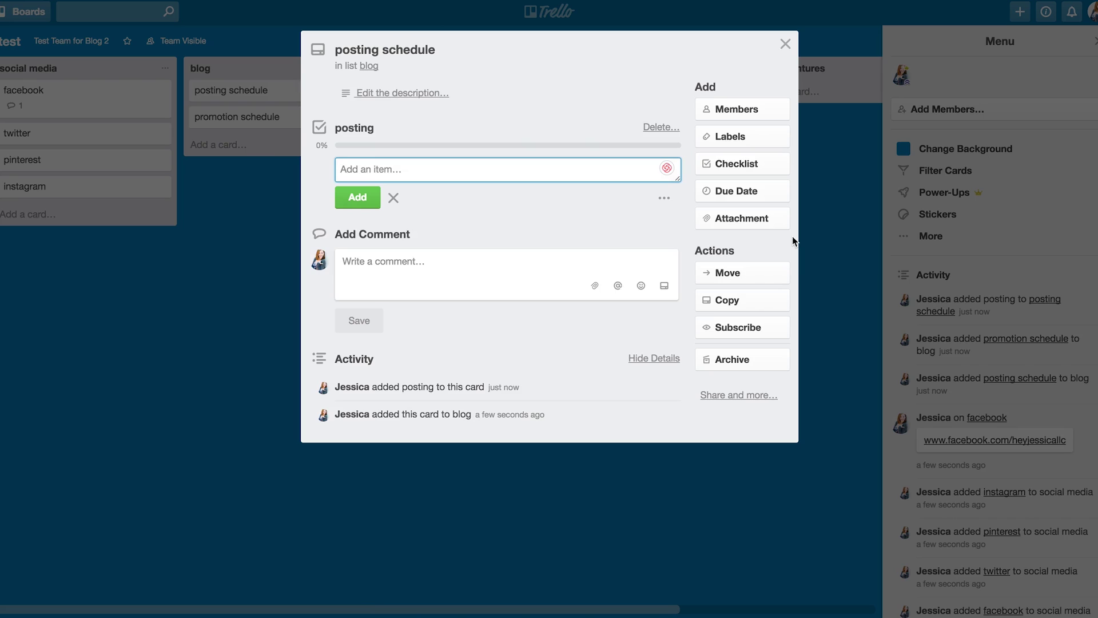
text(August 1)
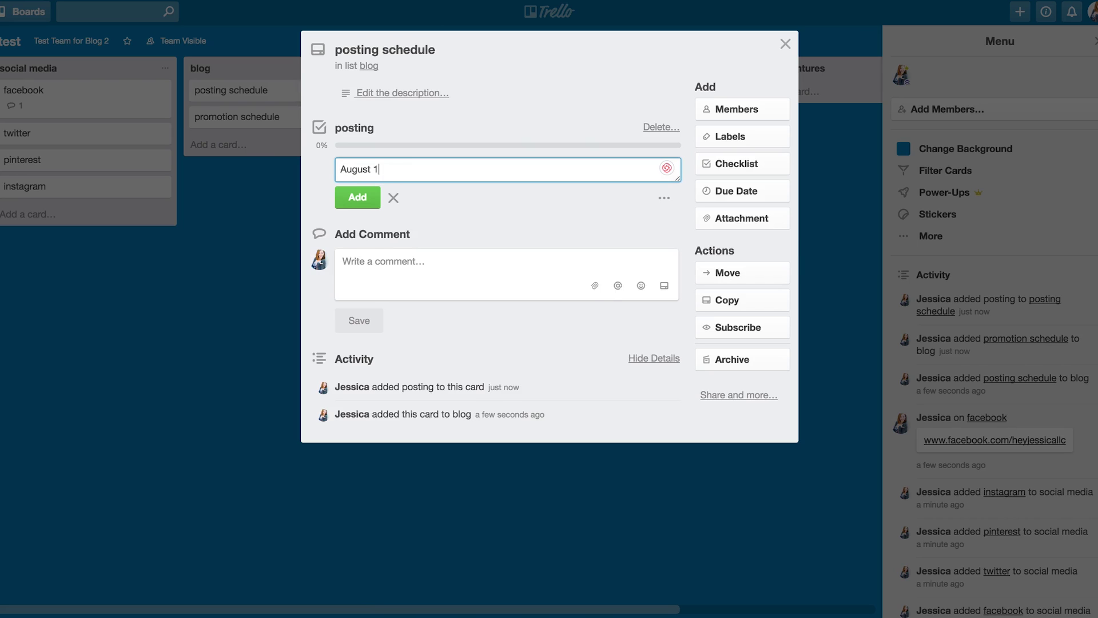
text(2)
key(Return)
text(Augu)
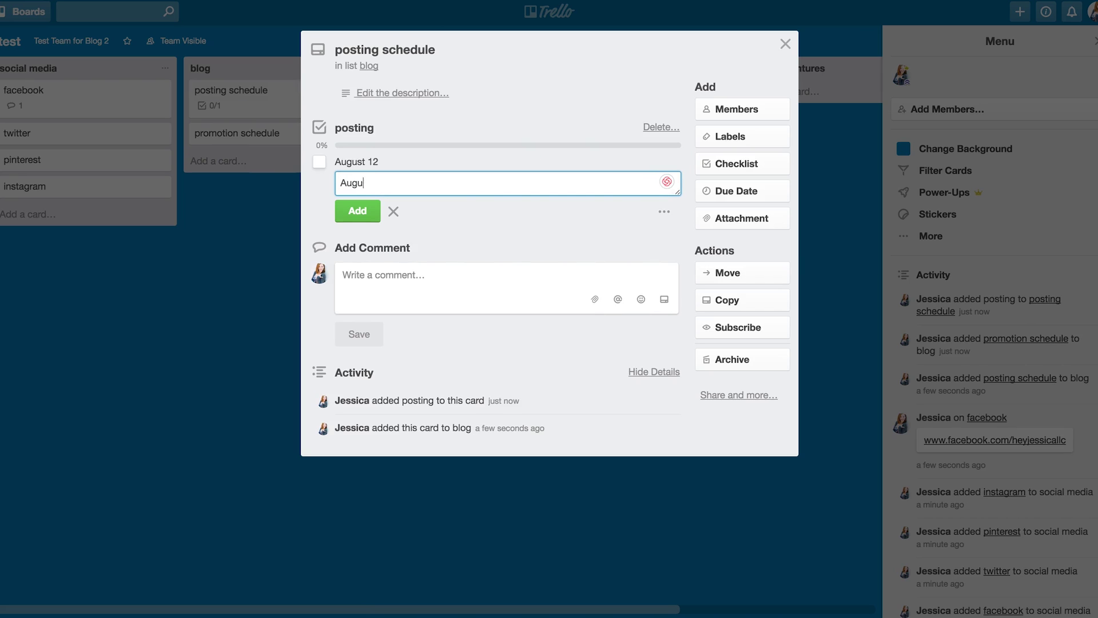
text(st 29)
key(Return)
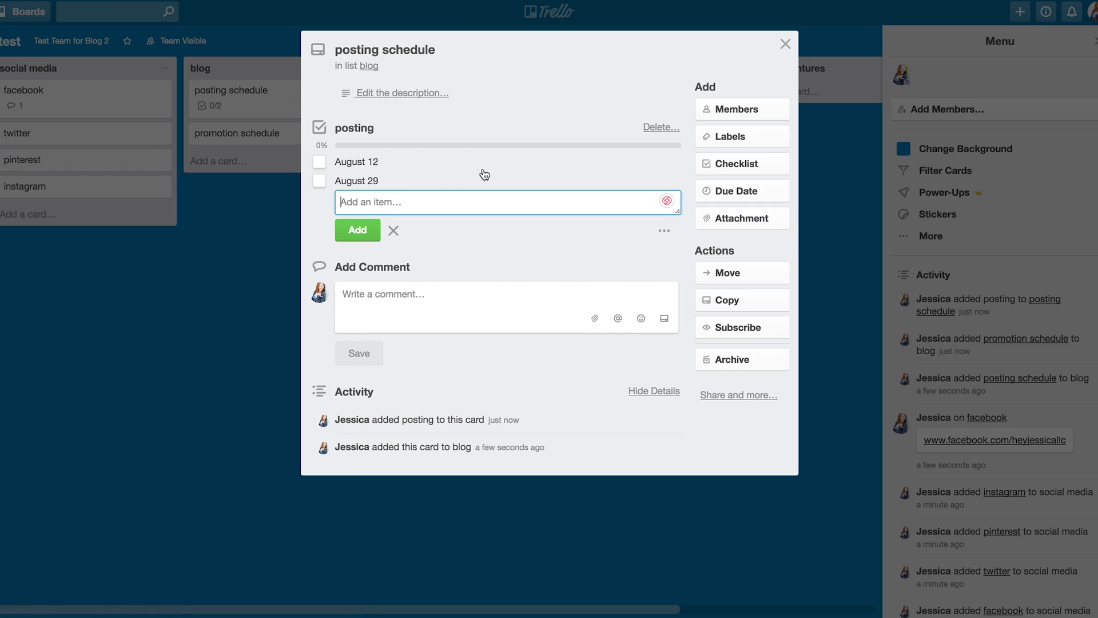
Change the first item to 'August 12 - blog post title here' and close the card.
click(475, 162)
click(474, 162)
text(-)
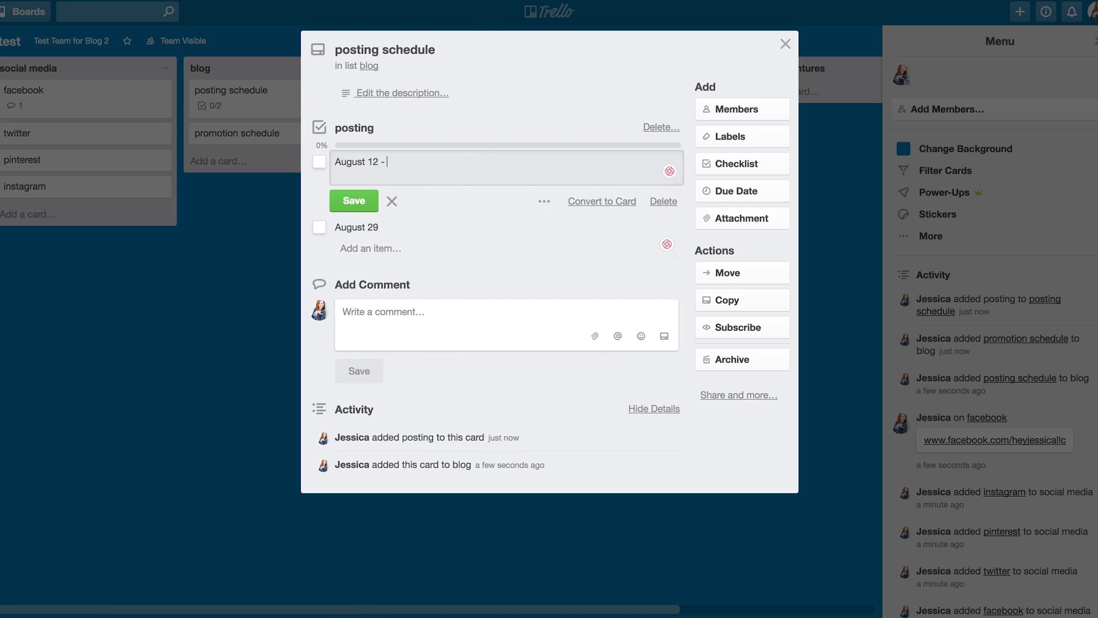
text( blog post title here)
click(354, 200)
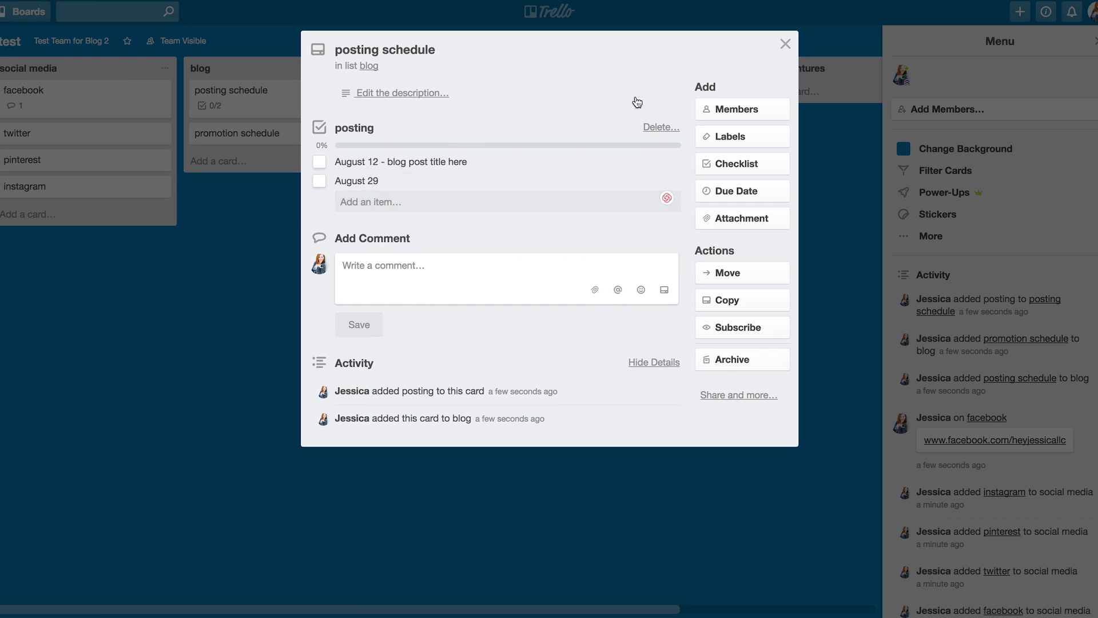
click(785, 44)
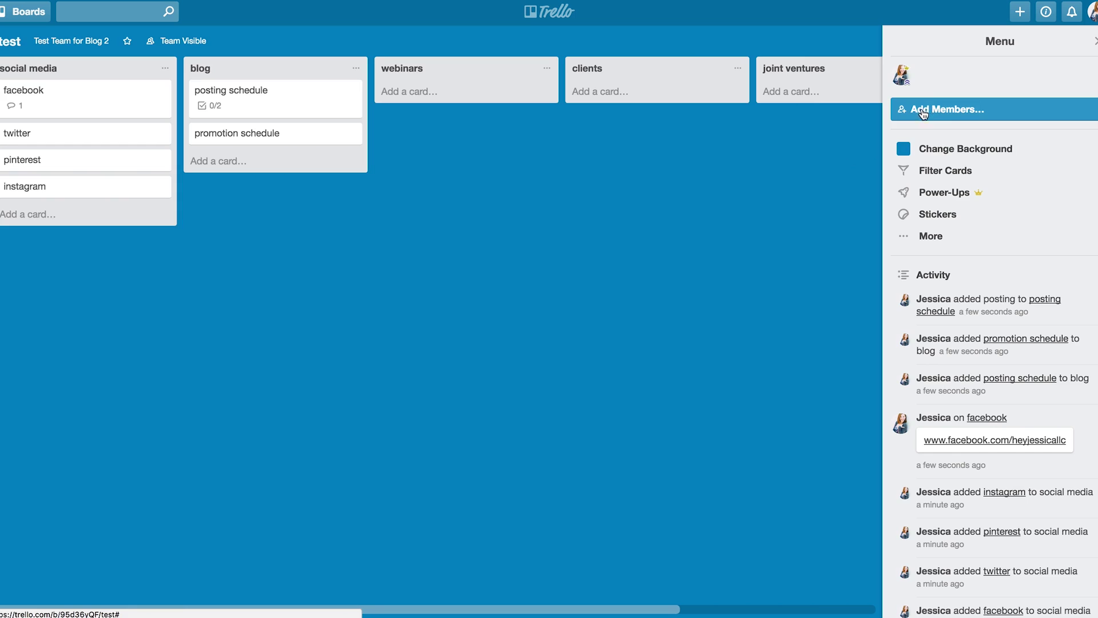
click(953, 239)
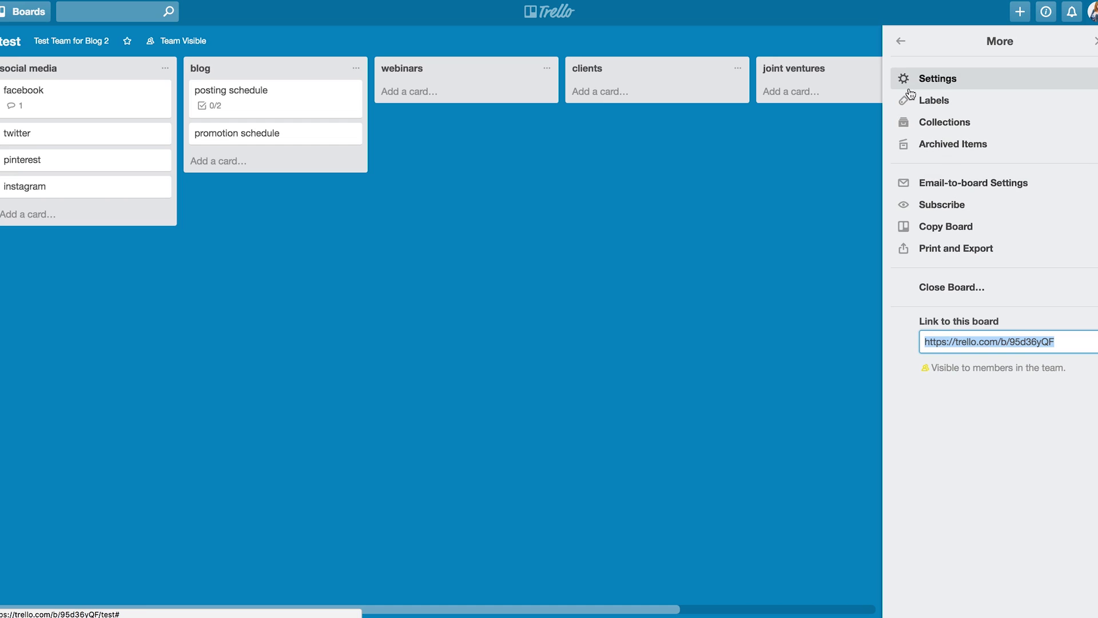
click(935, 83)
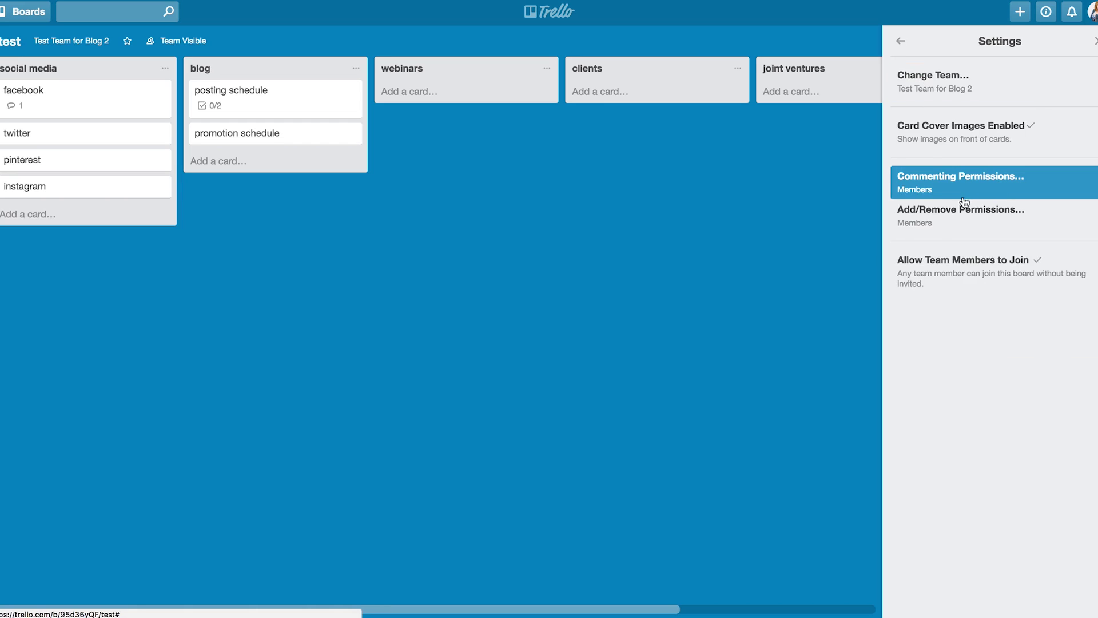
click(902, 43)
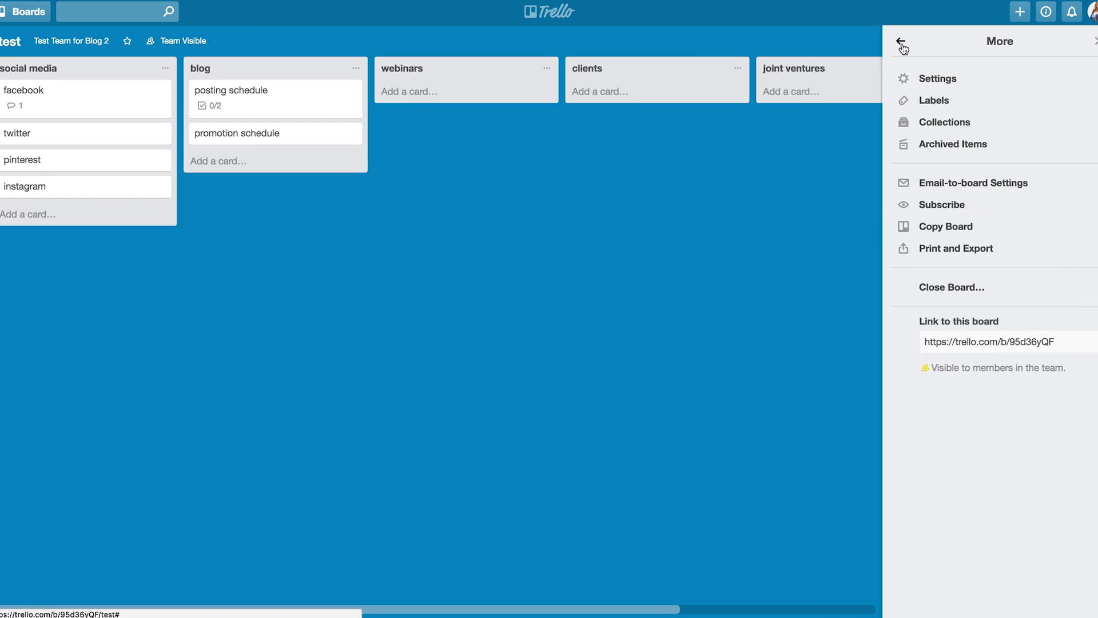
click(901, 43)
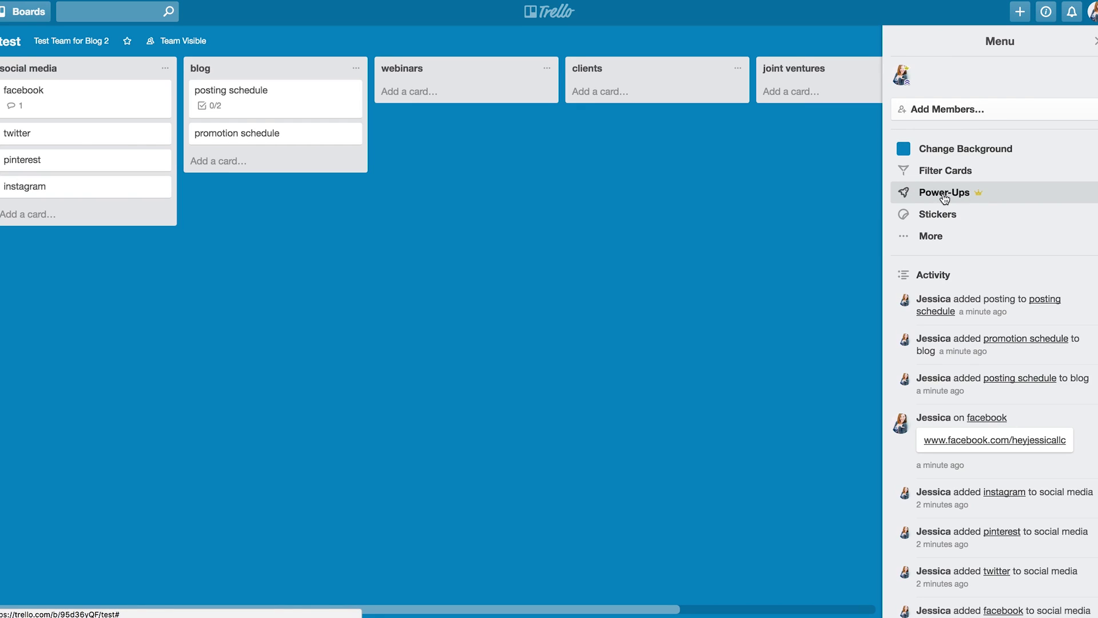
click(1095, 41)
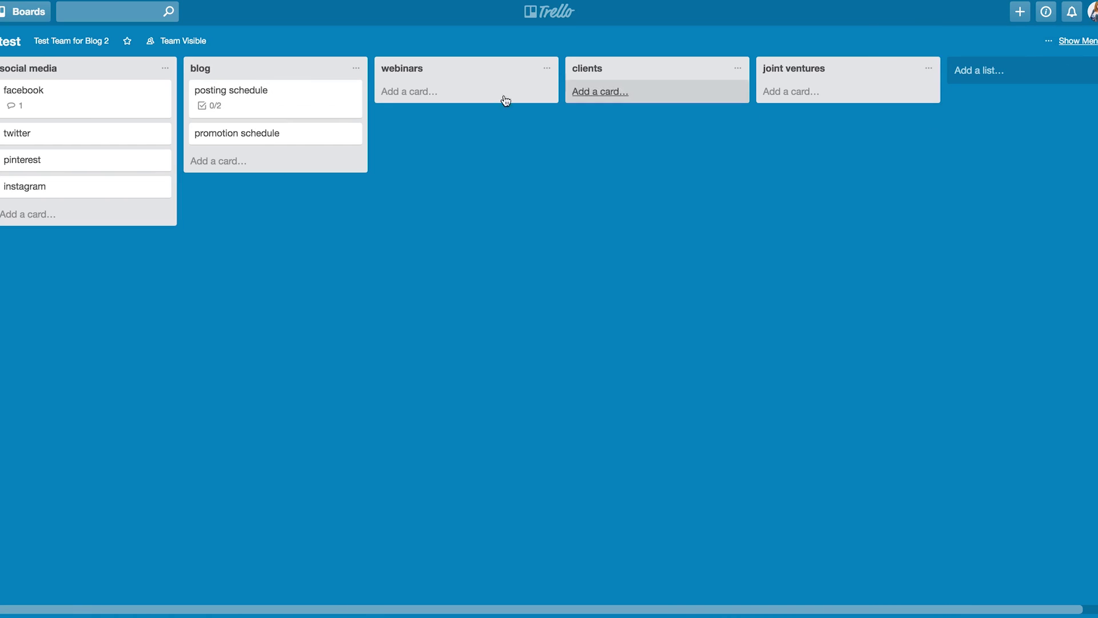
Check the visibility options, boards list, team options and notifications without changing anything.
click(181, 51)
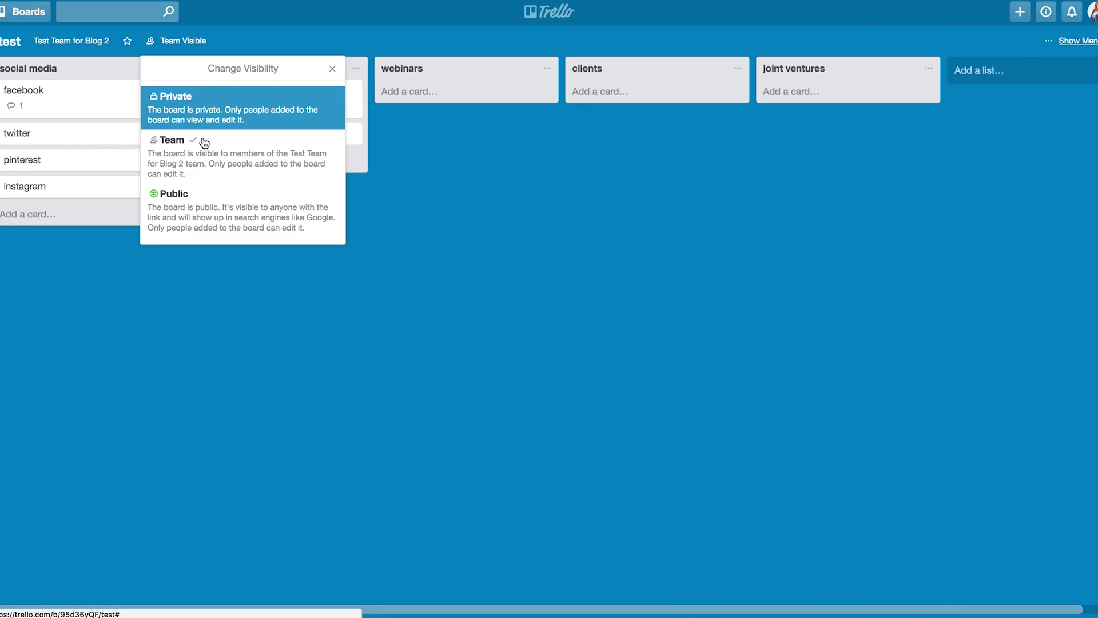
click(238, 47)
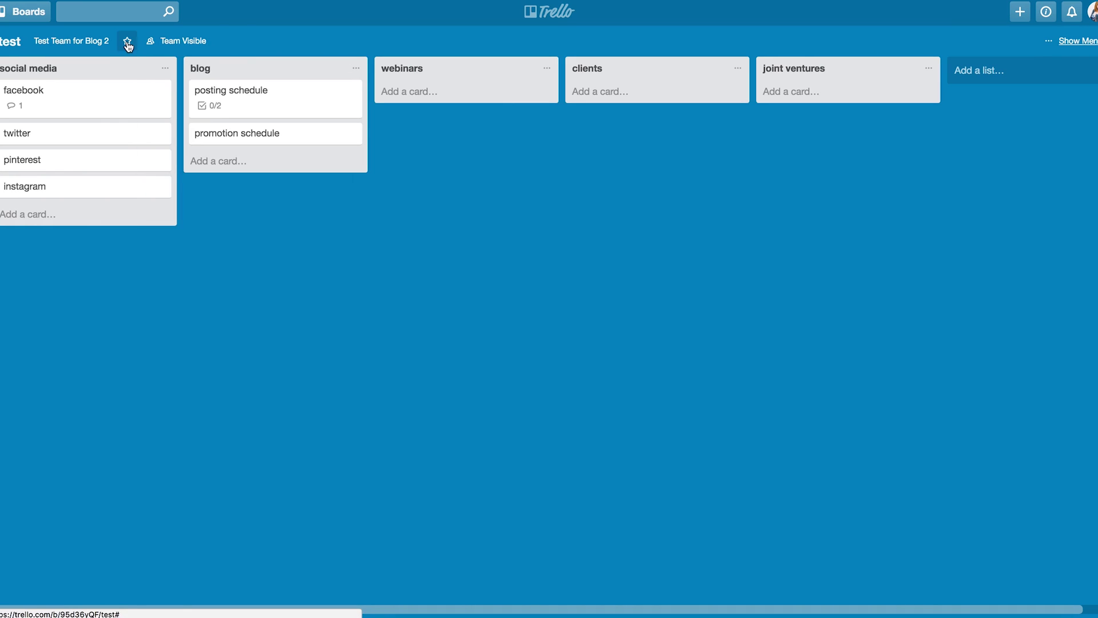
click(40, 15)
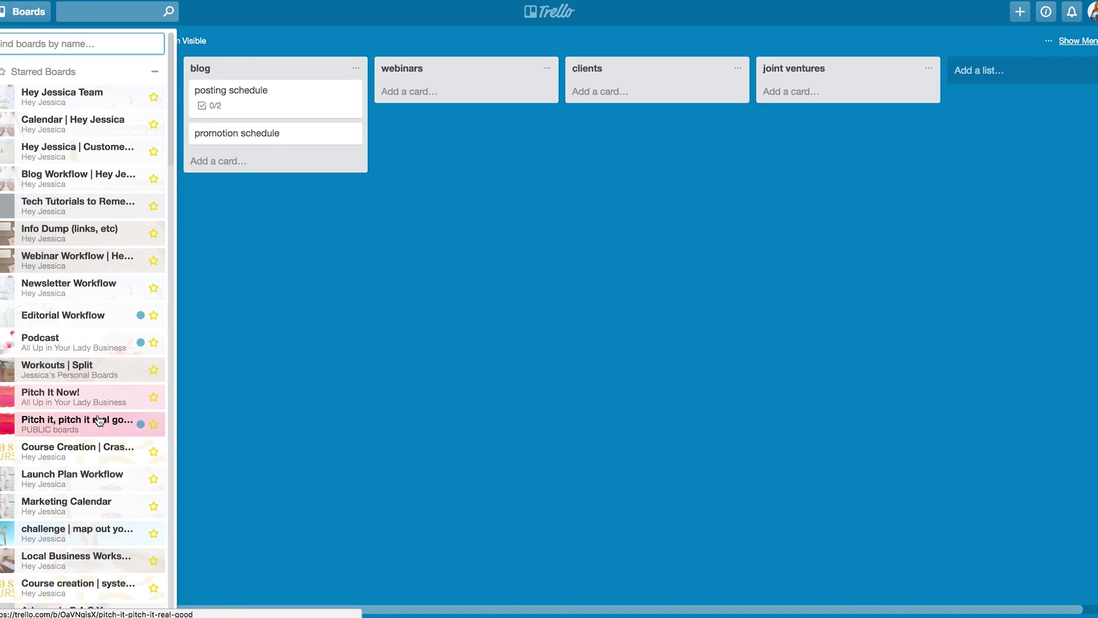
scroll(108, 423, down, 4)
scroll(105, 515, up, 5)
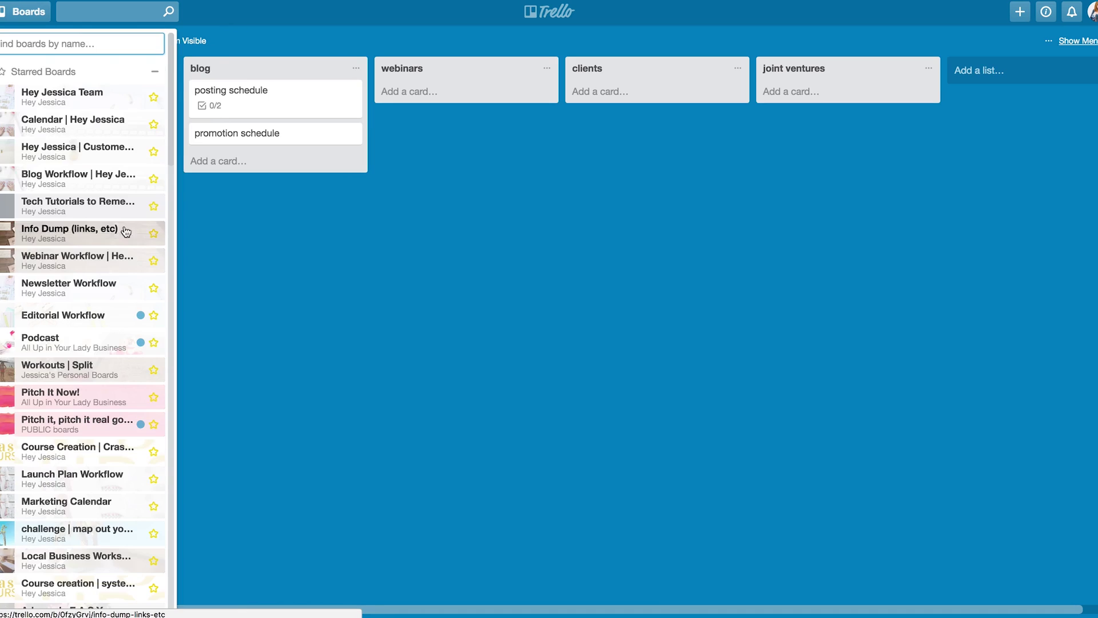
click(278, 33)
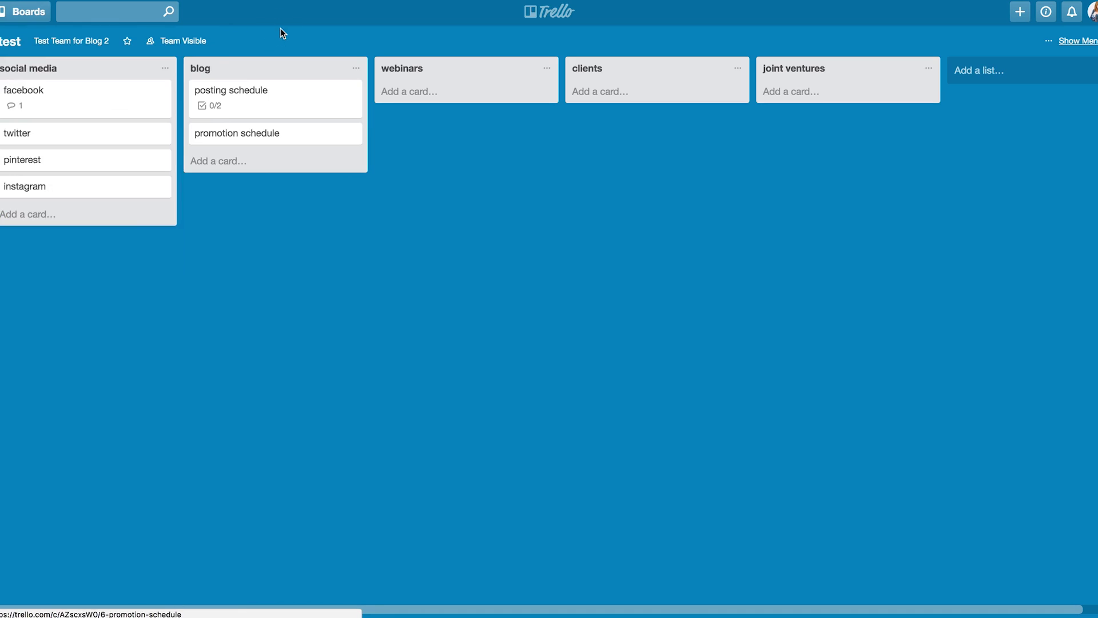
click(83, 42)
click(334, 49)
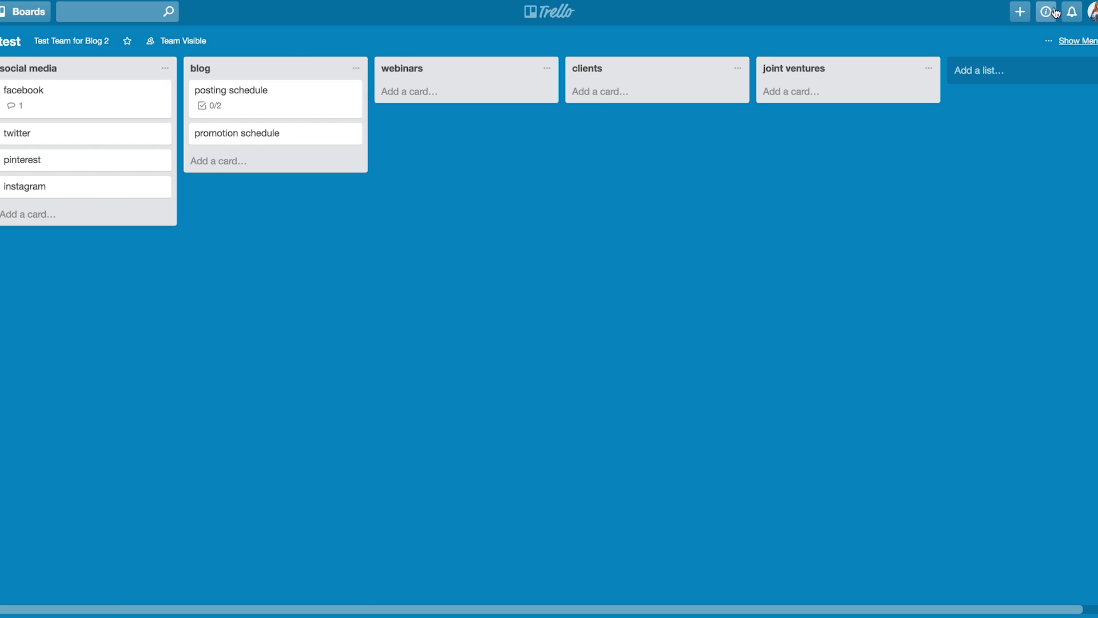
click(1072, 12)
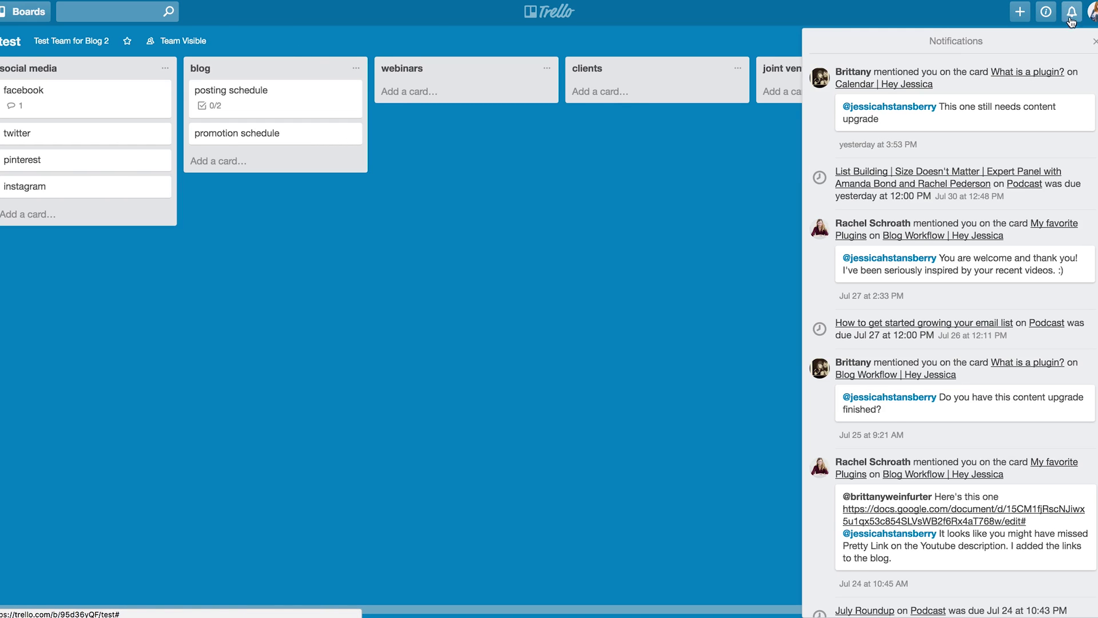
click(1068, 13)
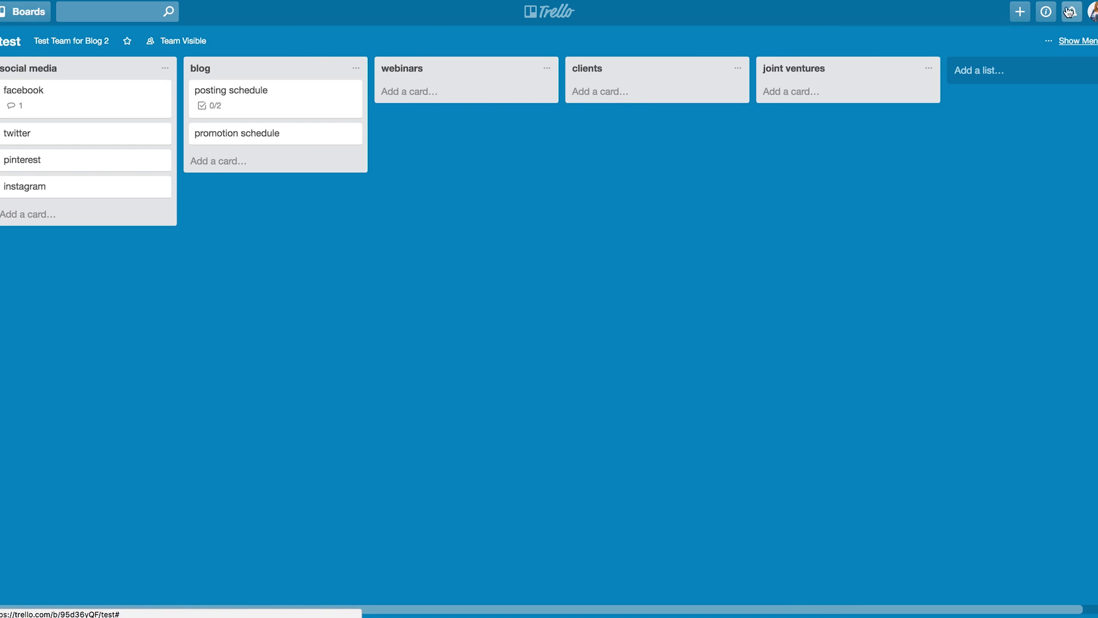